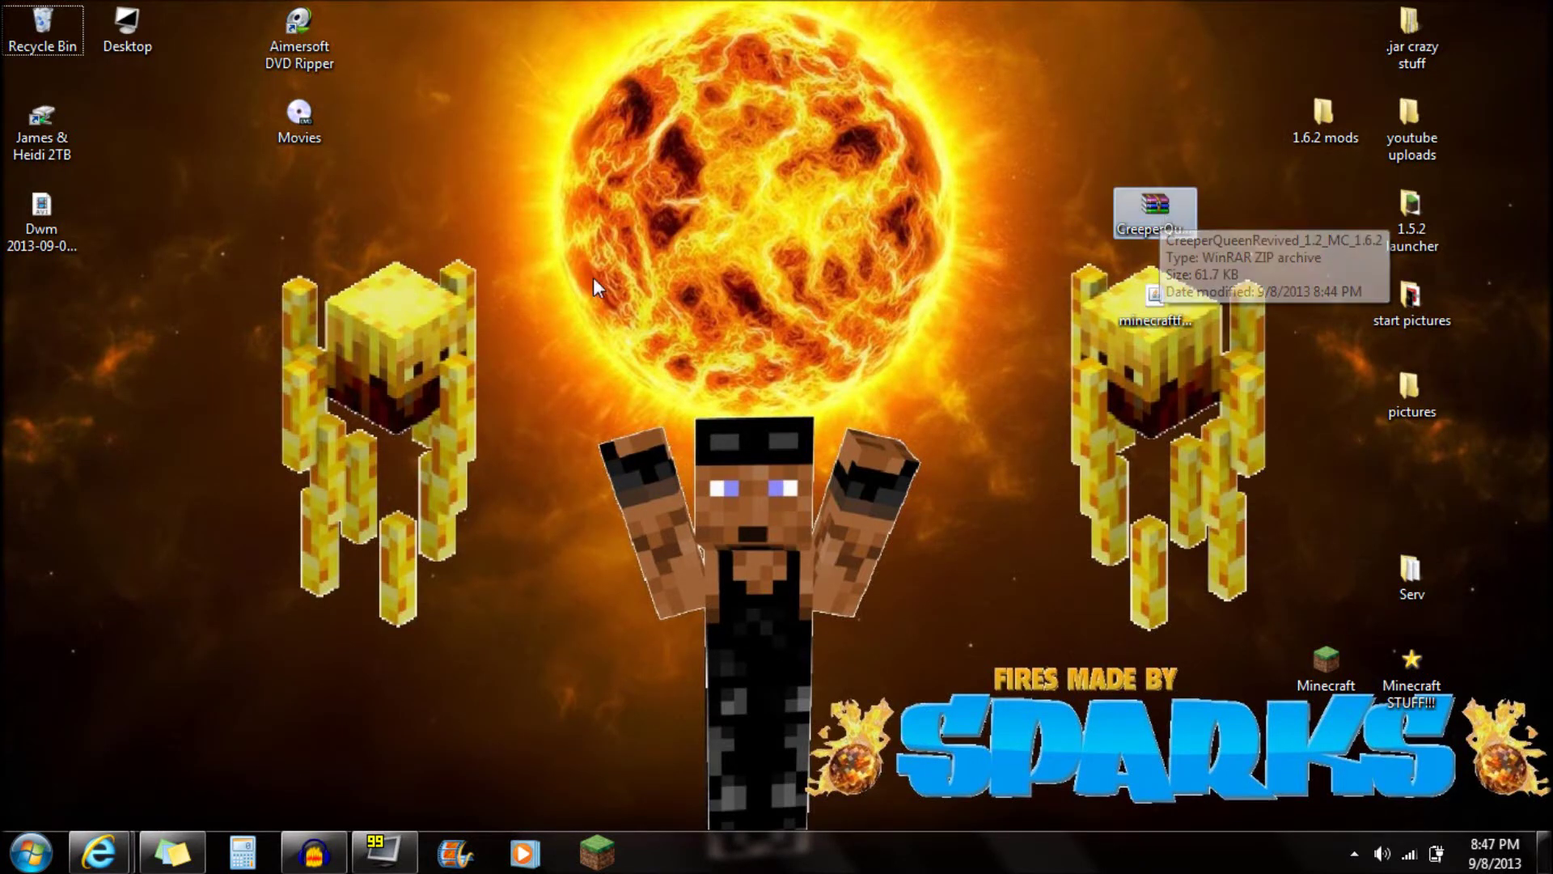
Bring the Creeper Queen Revived forum thread in Internet Explorer to the front
{"action": "mouse_move", "coordinate": [98, 852]}
{"action": "left_click", "coordinate": [212, 734]}
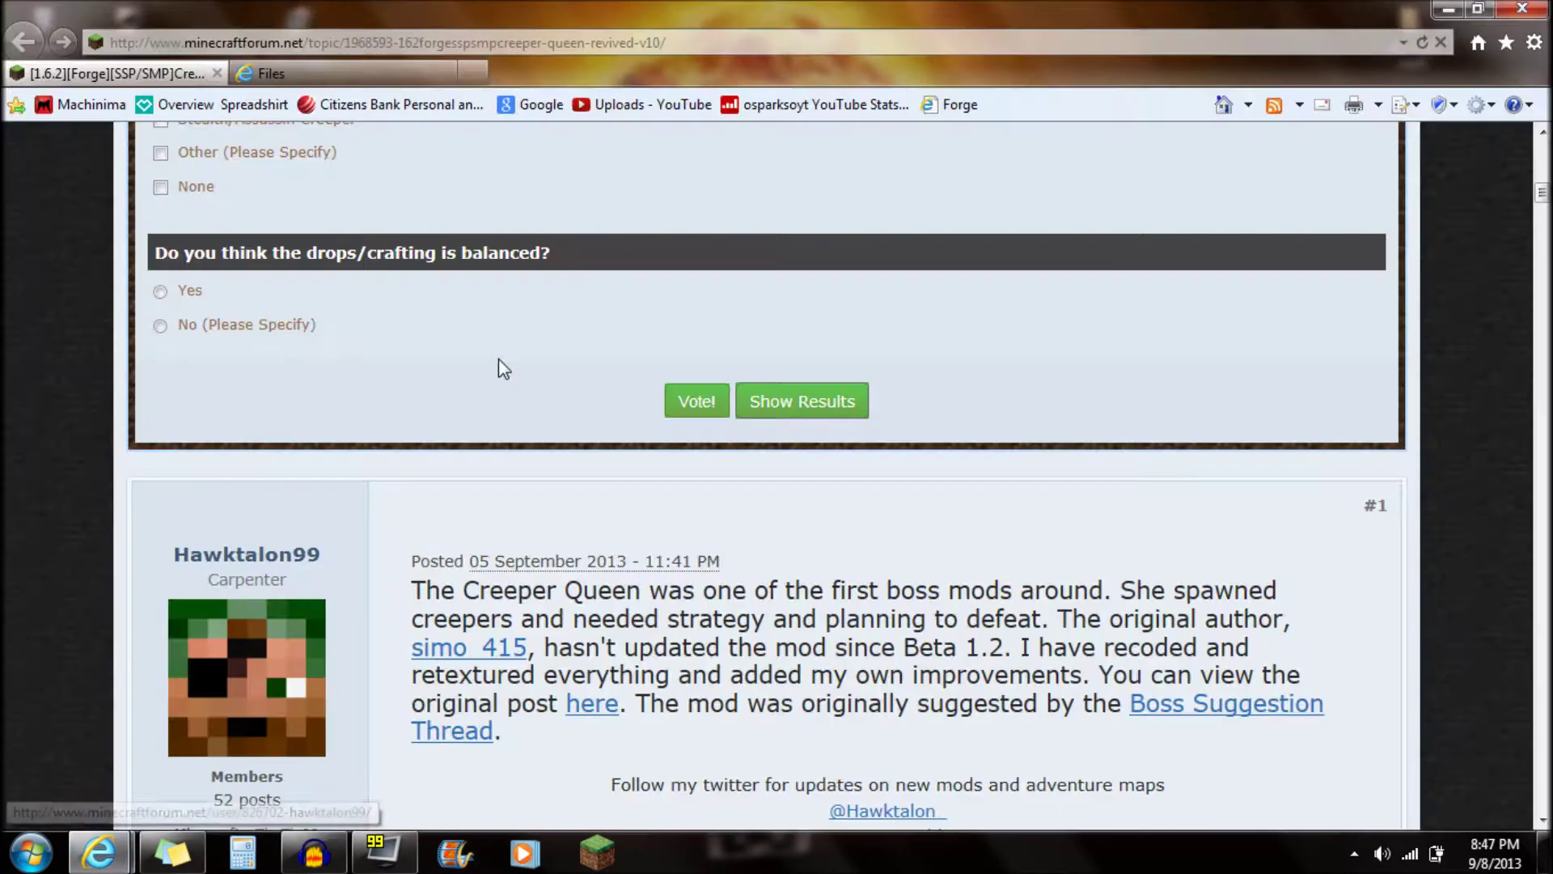
Scroll down the forum post and expand the Download and Installation spoiler to show the Version 1.2 link
{"action": "scroll", "coordinate": [501, 419], "scroll_direction": "down", "scroll_amount": 1}
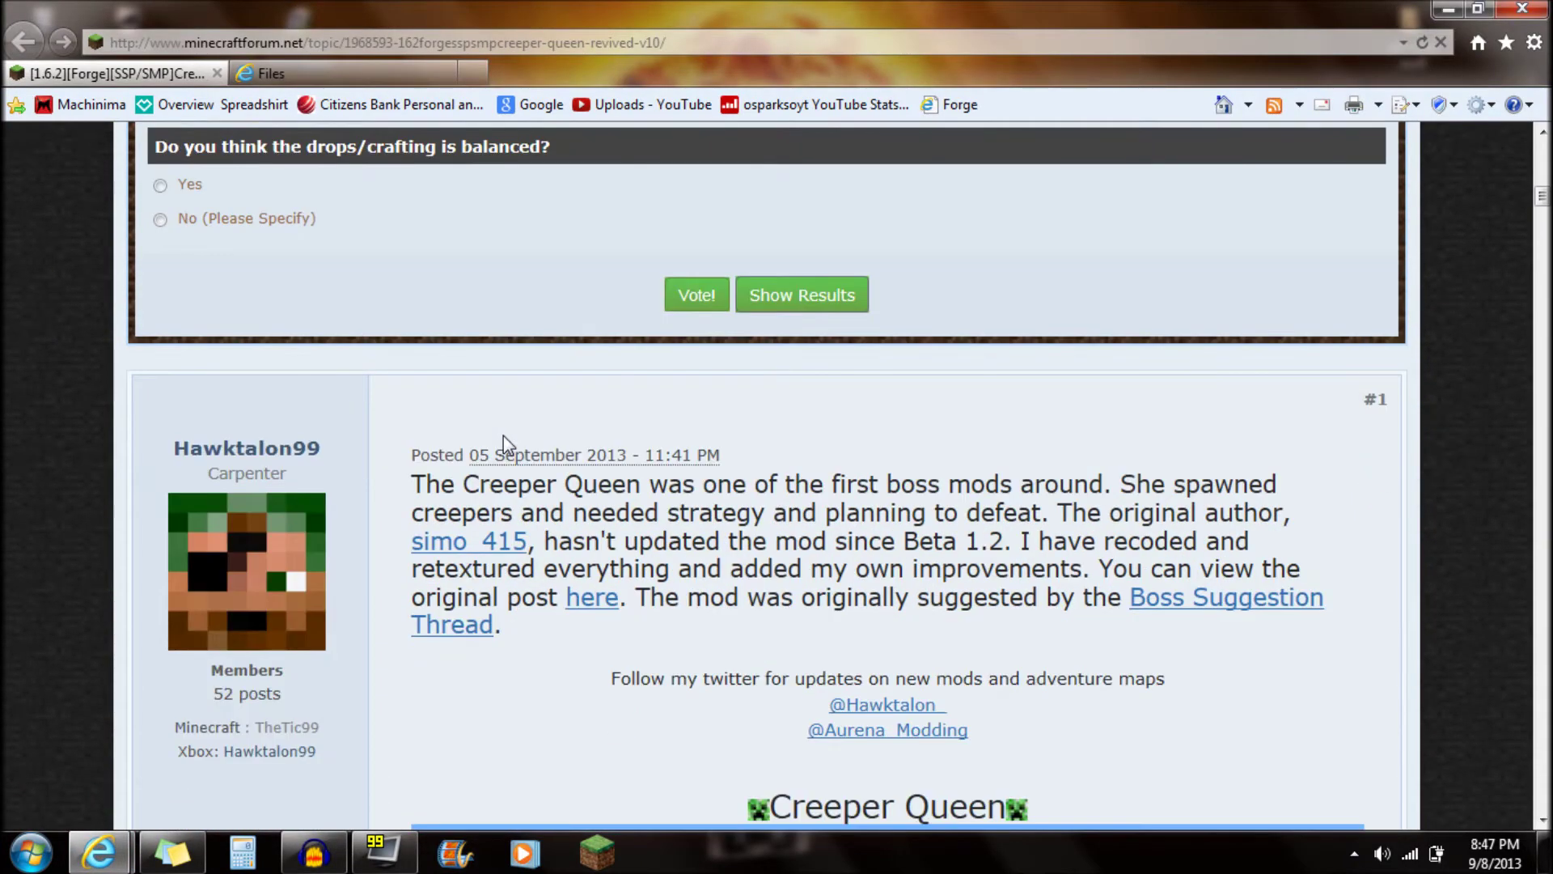
{"action": "scroll", "coordinate": [567, 514], "scroll_direction": "up", "scroll_amount": 5}
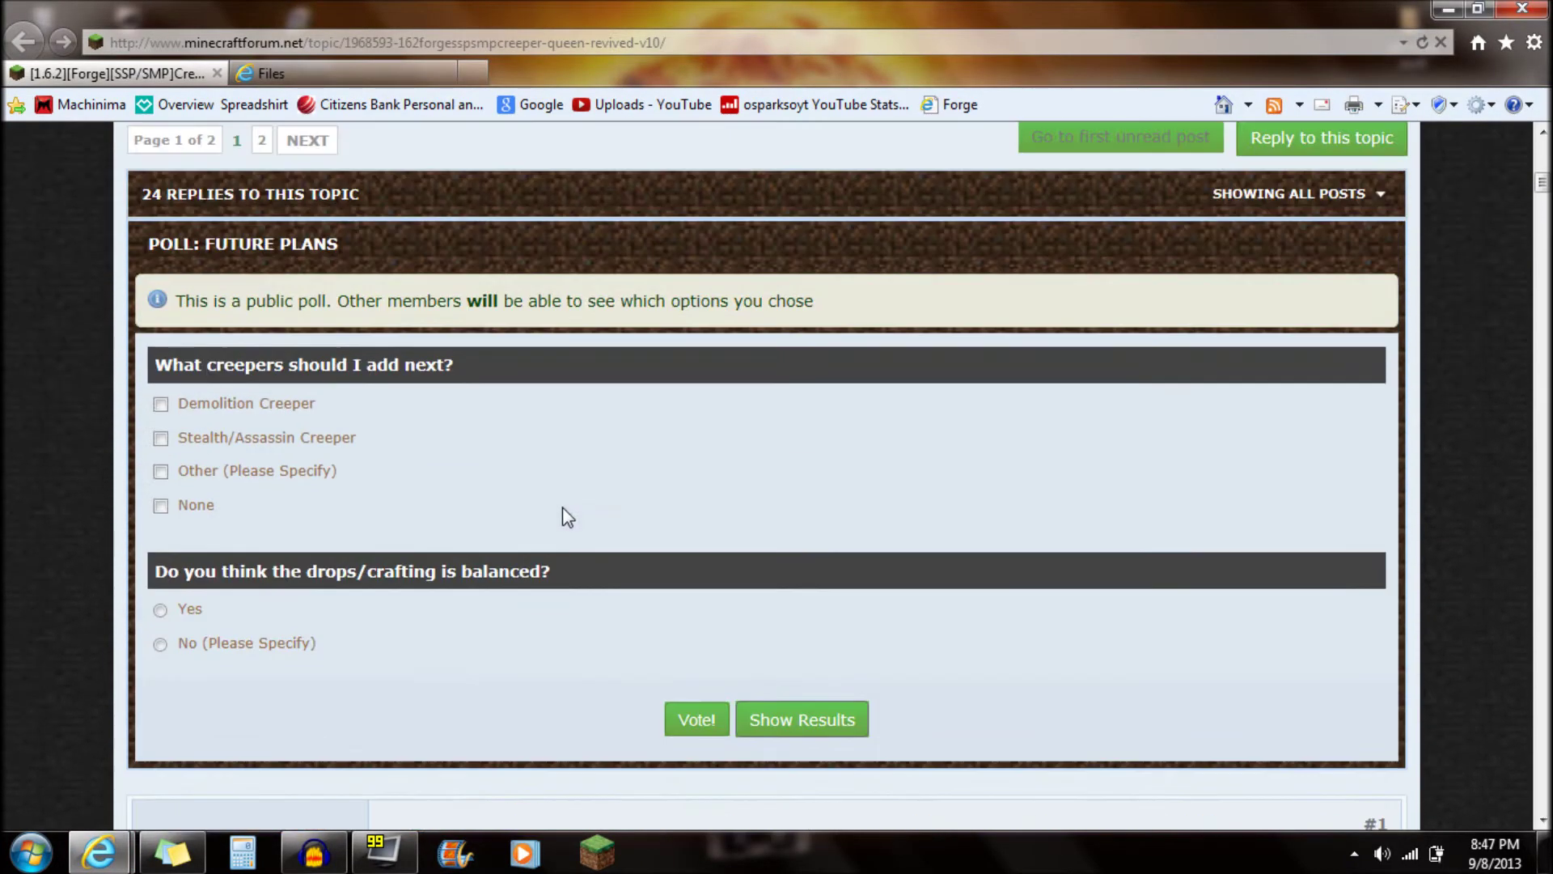
{"action": "scroll", "coordinate": [591, 650], "scroll_direction": "down", "scroll_amount": 5}
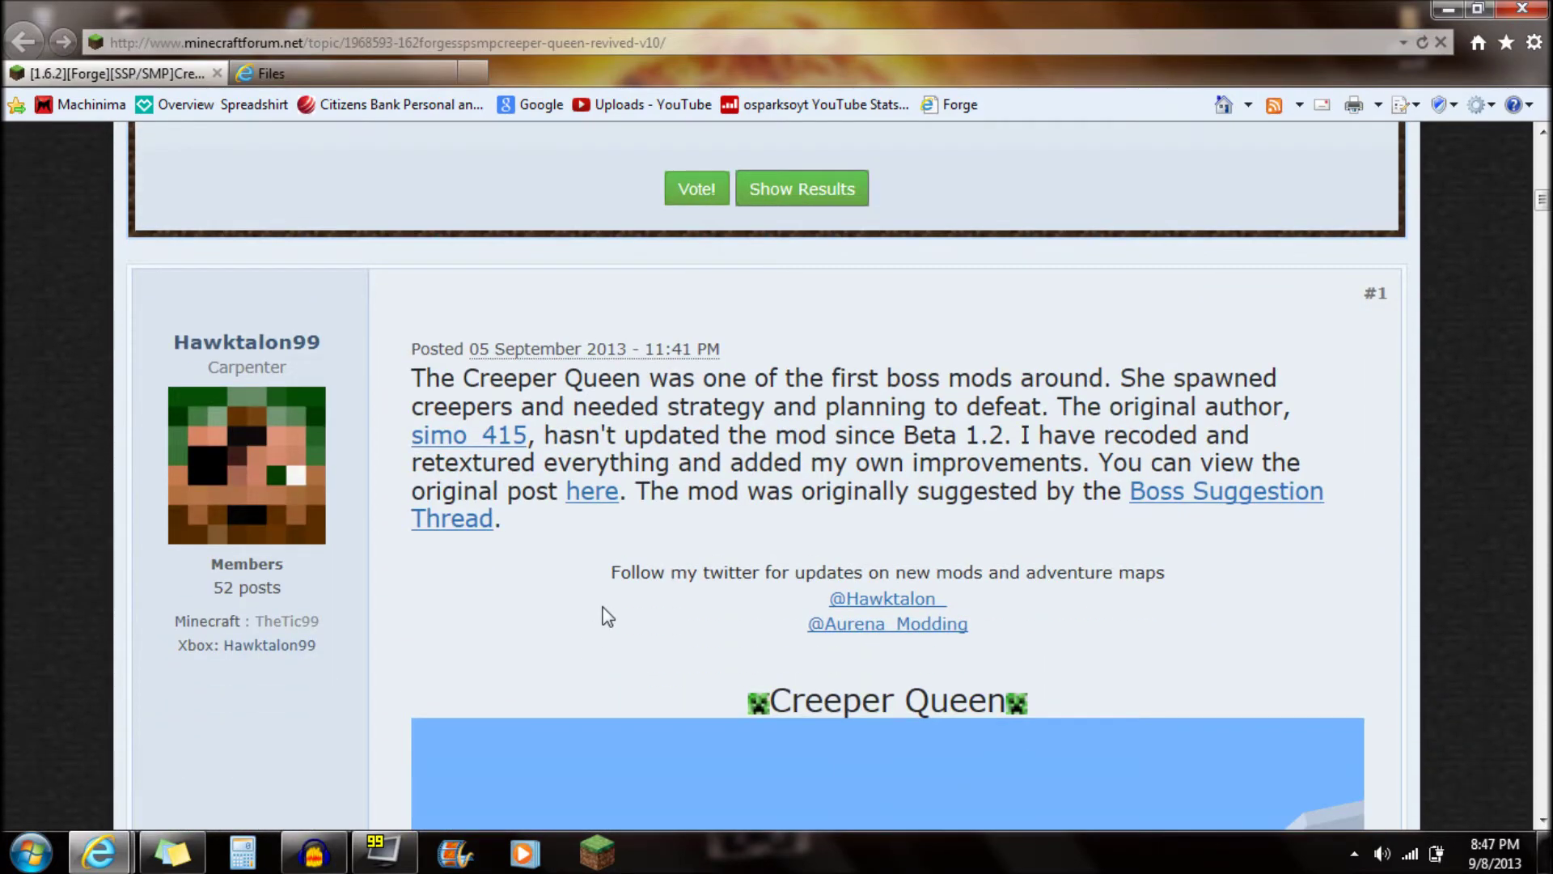
{"action": "scroll", "coordinate": [613, 608], "scroll_direction": "down", "scroll_amount": 4}
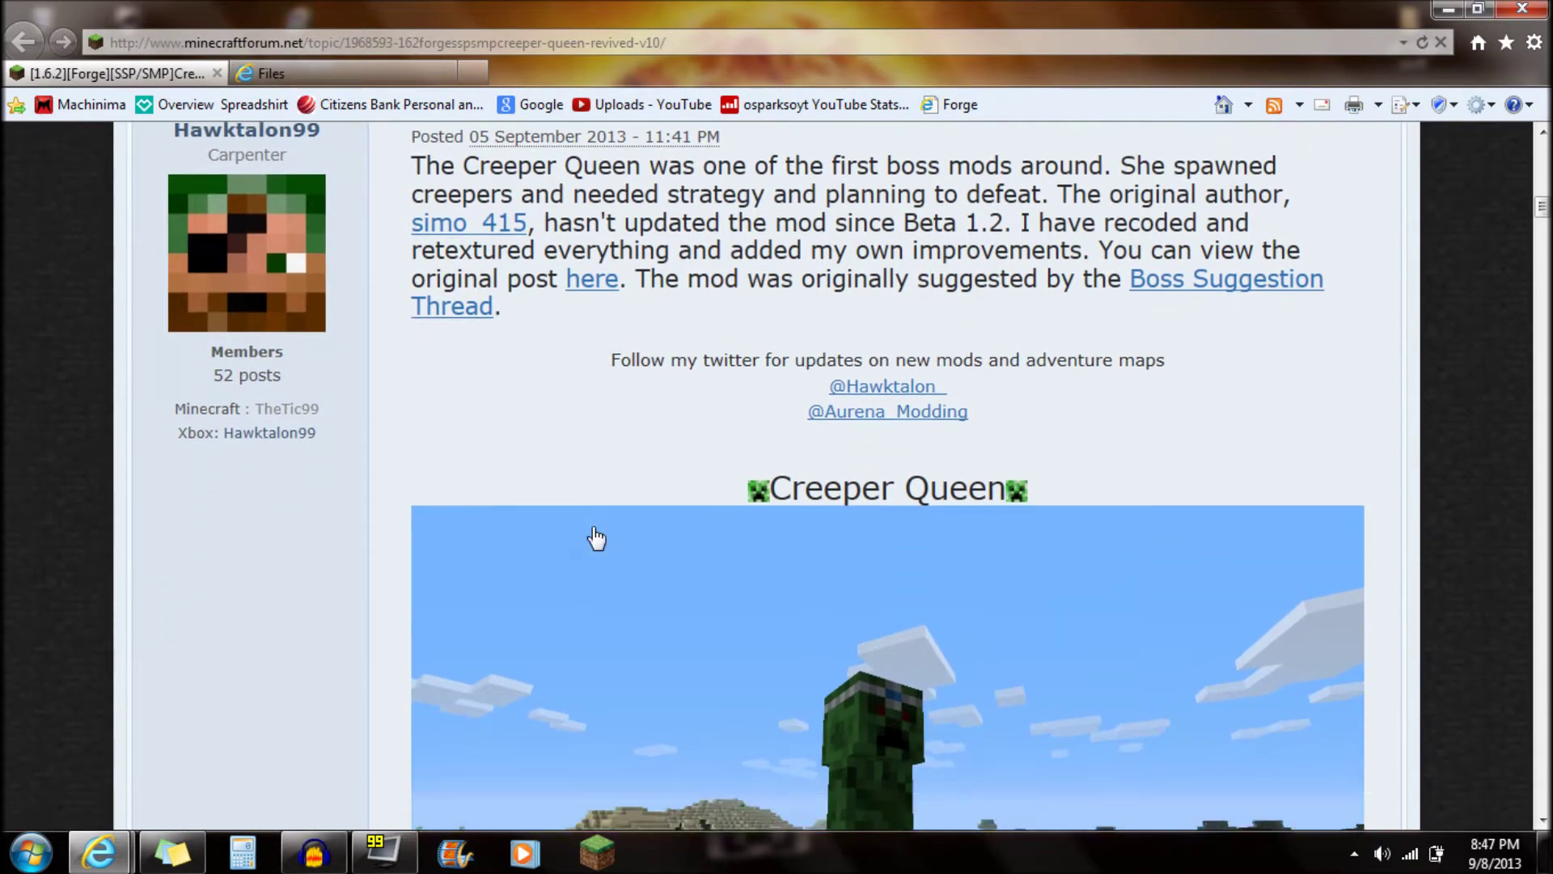
{"action": "scroll", "coordinate": [695, 526], "scroll_direction": "down", "scroll_amount": 3}
{"action": "scroll", "coordinate": [728, 525], "scroll_direction": "up", "scroll_amount": 2}
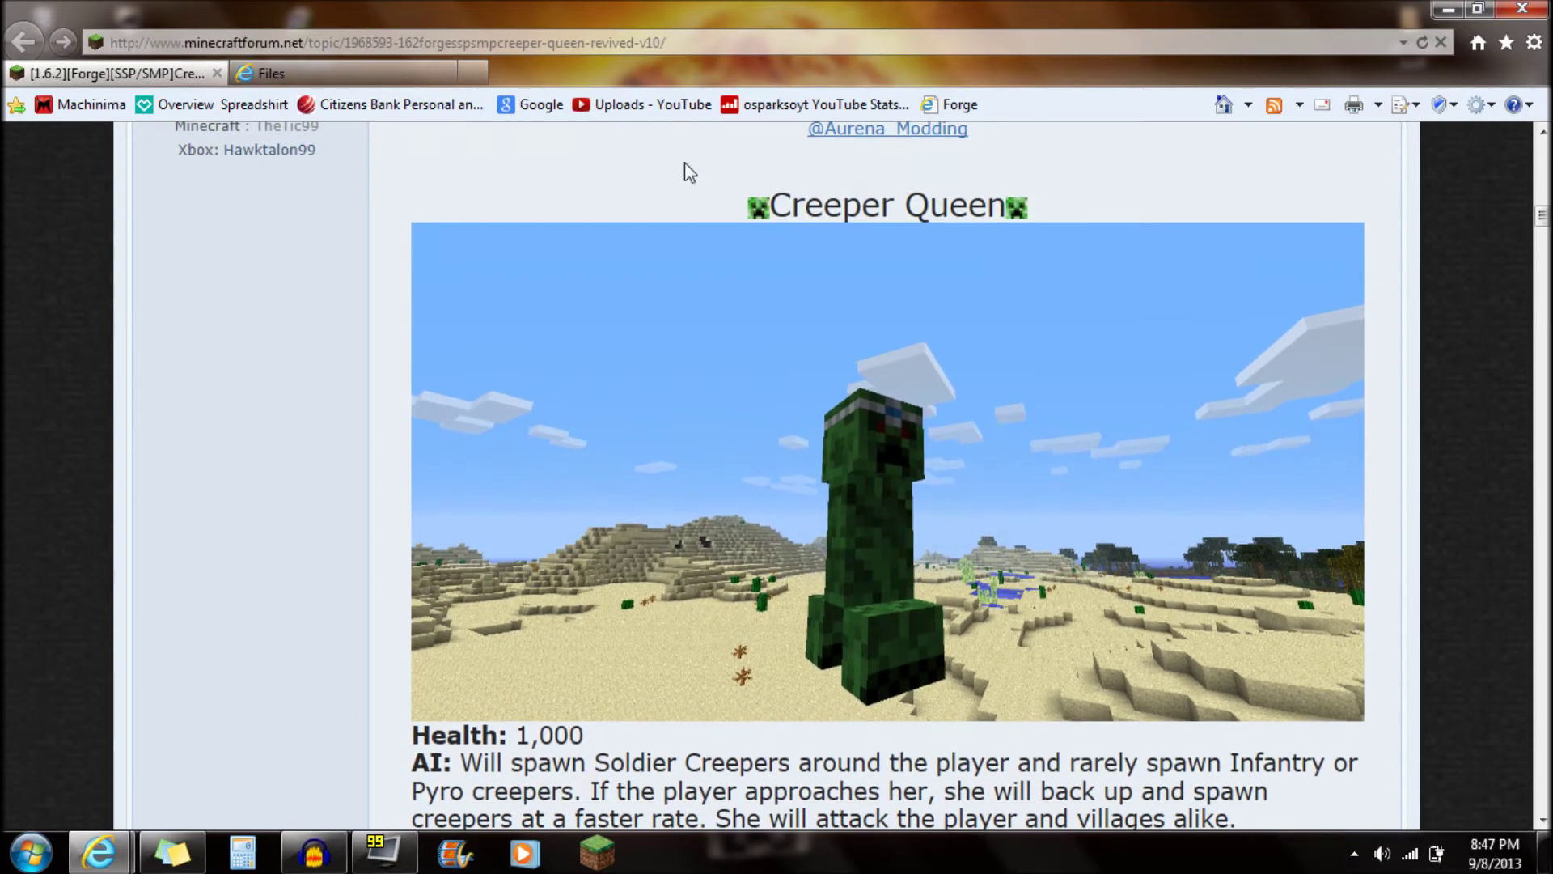
{"action": "scroll", "coordinate": [726, 499], "scroll_direction": "down", "scroll_amount": 13}
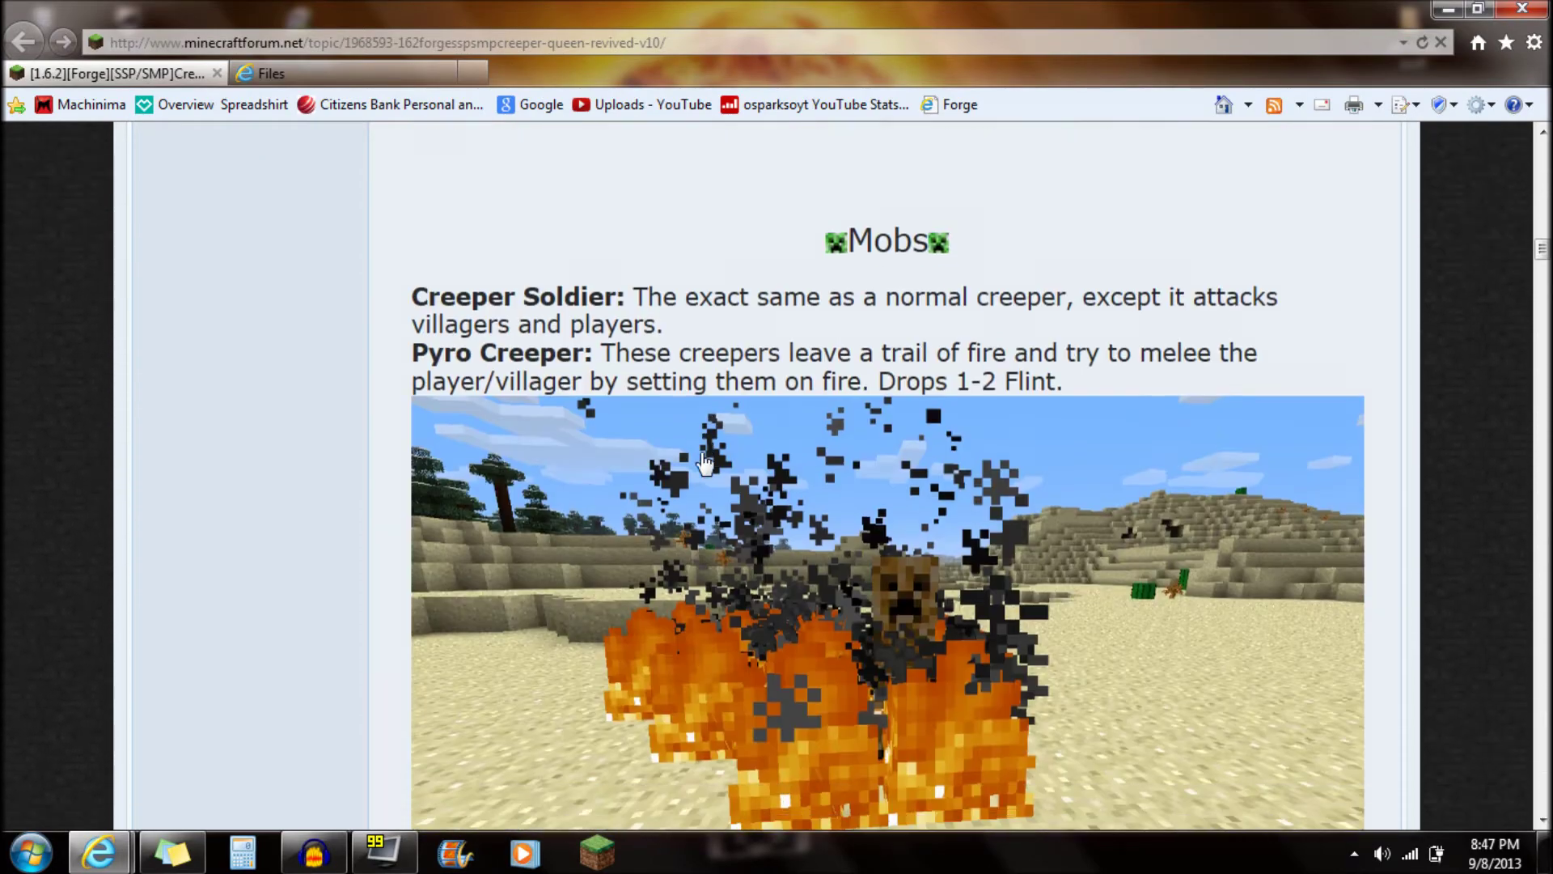
{"action": "scroll", "coordinate": [701, 463], "scroll_direction": "down", "scroll_amount": 15}
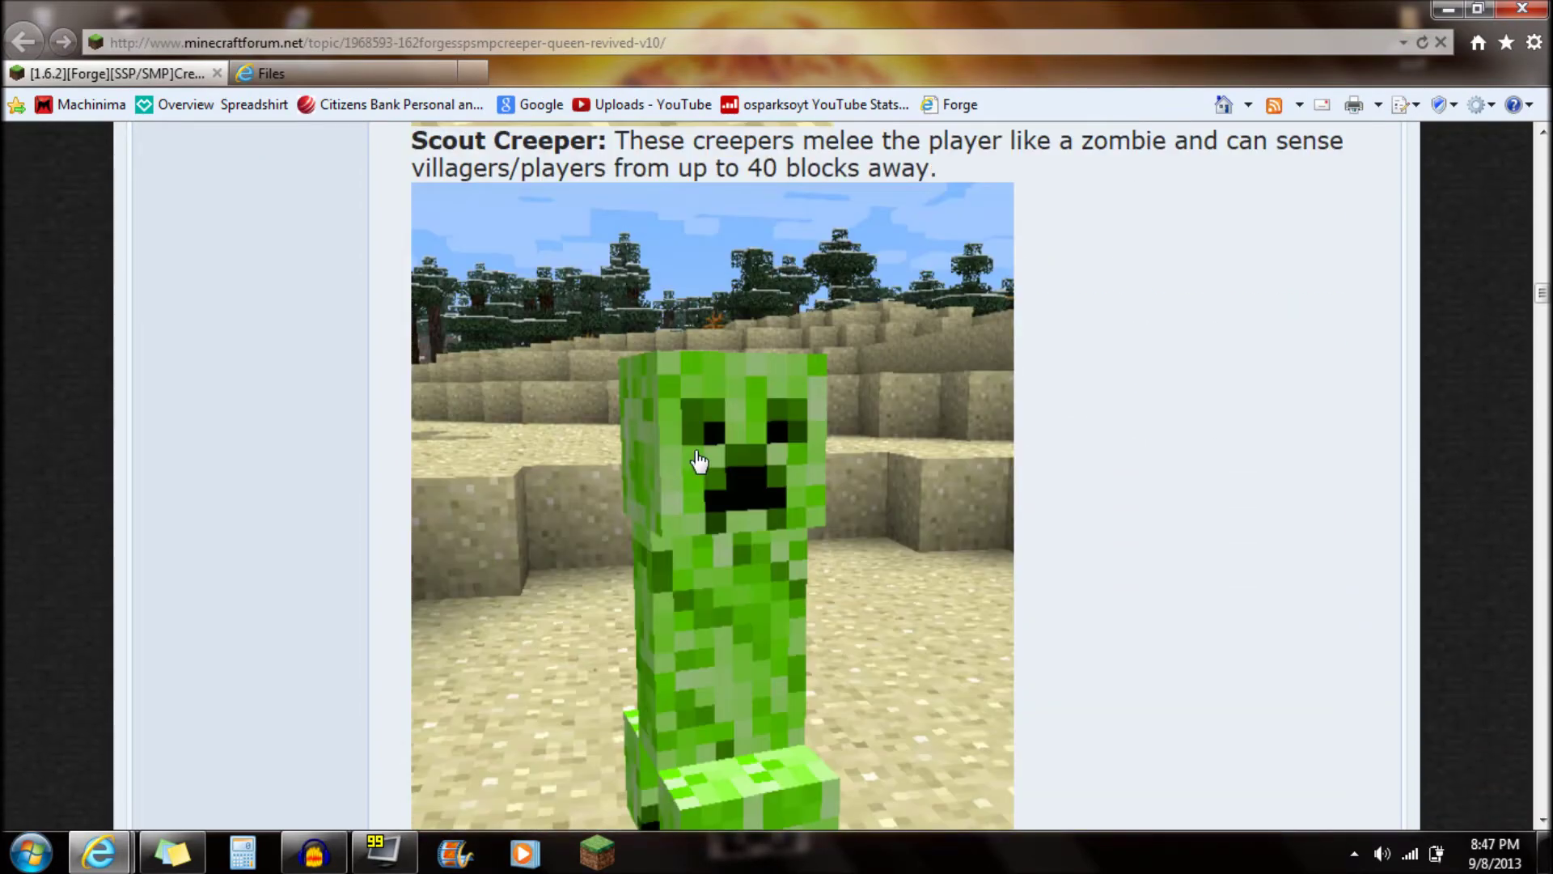
{"action": "scroll", "coordinate": [697, 437], "scroll_direction": "down", "scroll_amount": 13}
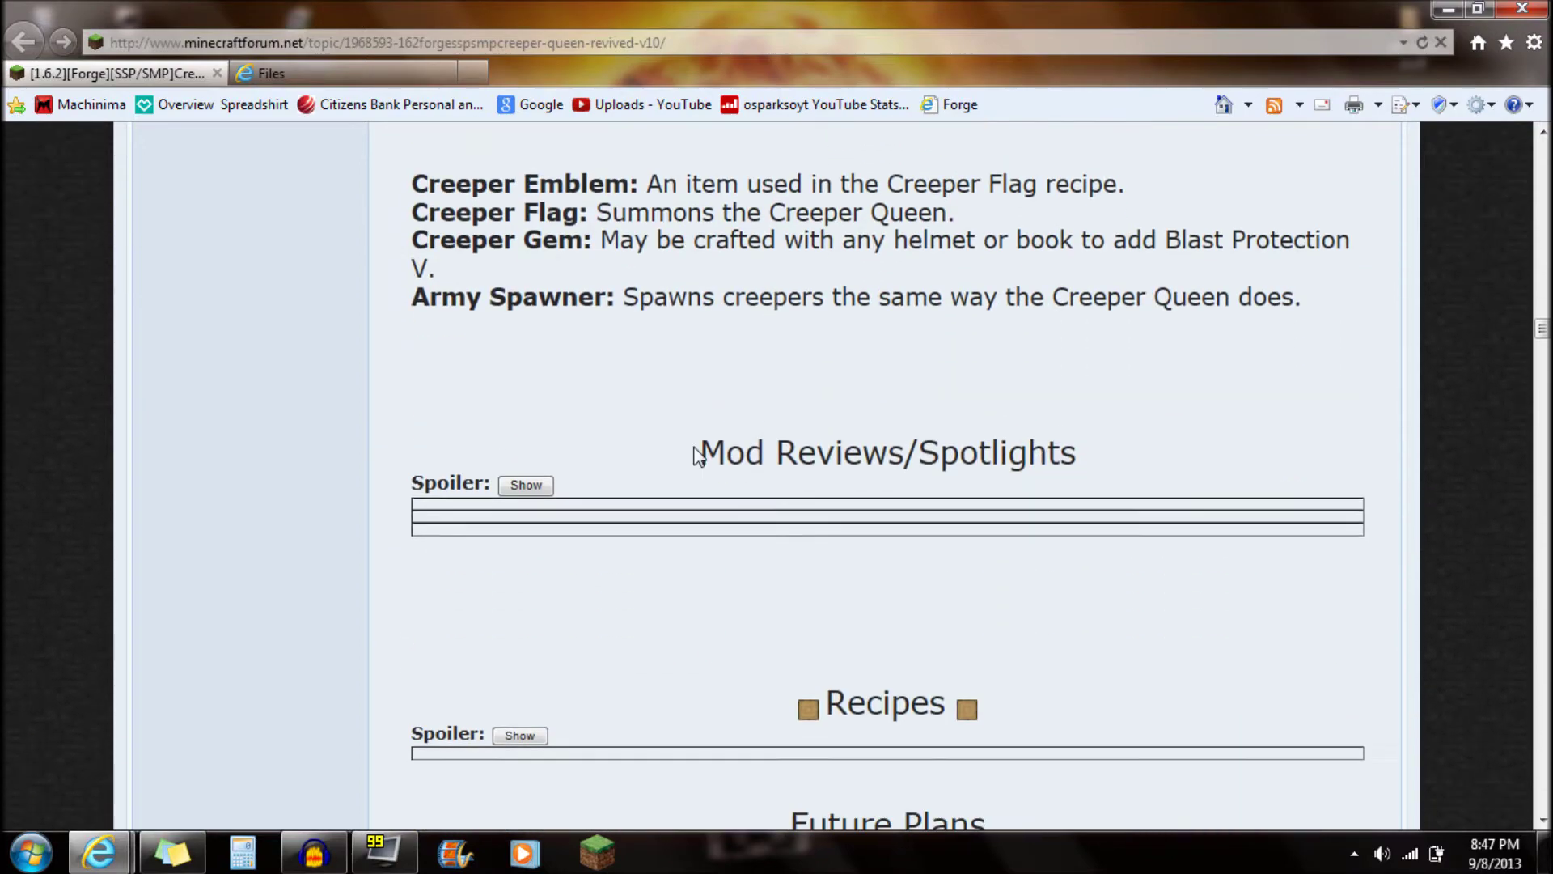
{"action": "scroll", "coordinate": [693, 391], "scroll_direction": "down", "scroll_amount": 11}
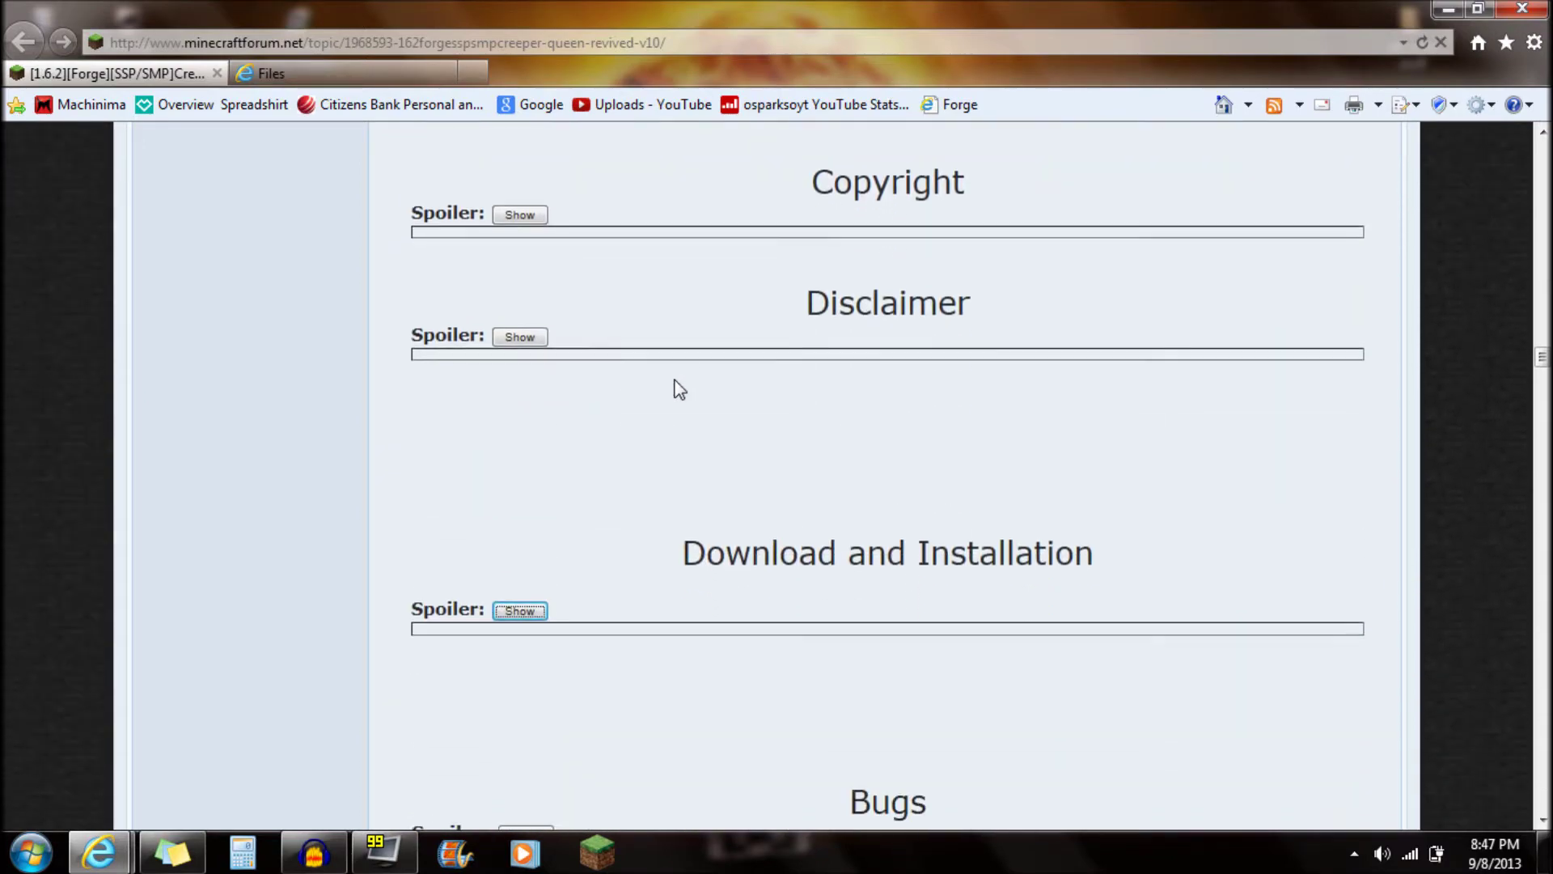
{"action": "left_click", "coordinate": [522, 363]}
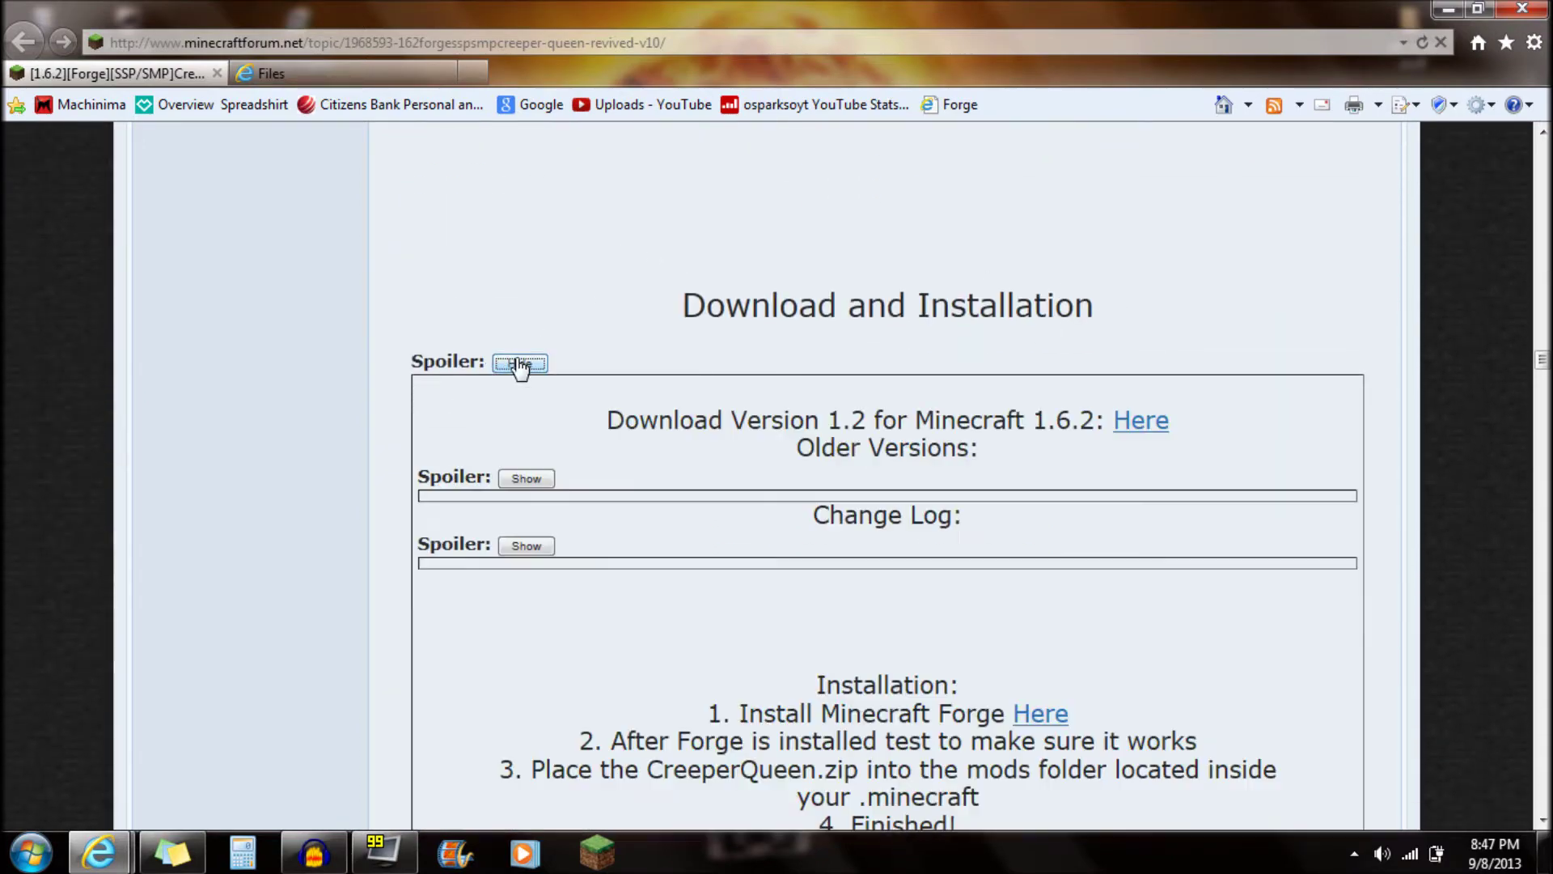
Highlight and review the Version 1.2 download line and its Minecraft 1.6.2 version text
{"action": "scroll", "coordinate": [348, 340], "scroll_direction": "down", "scroll_amount": 1}
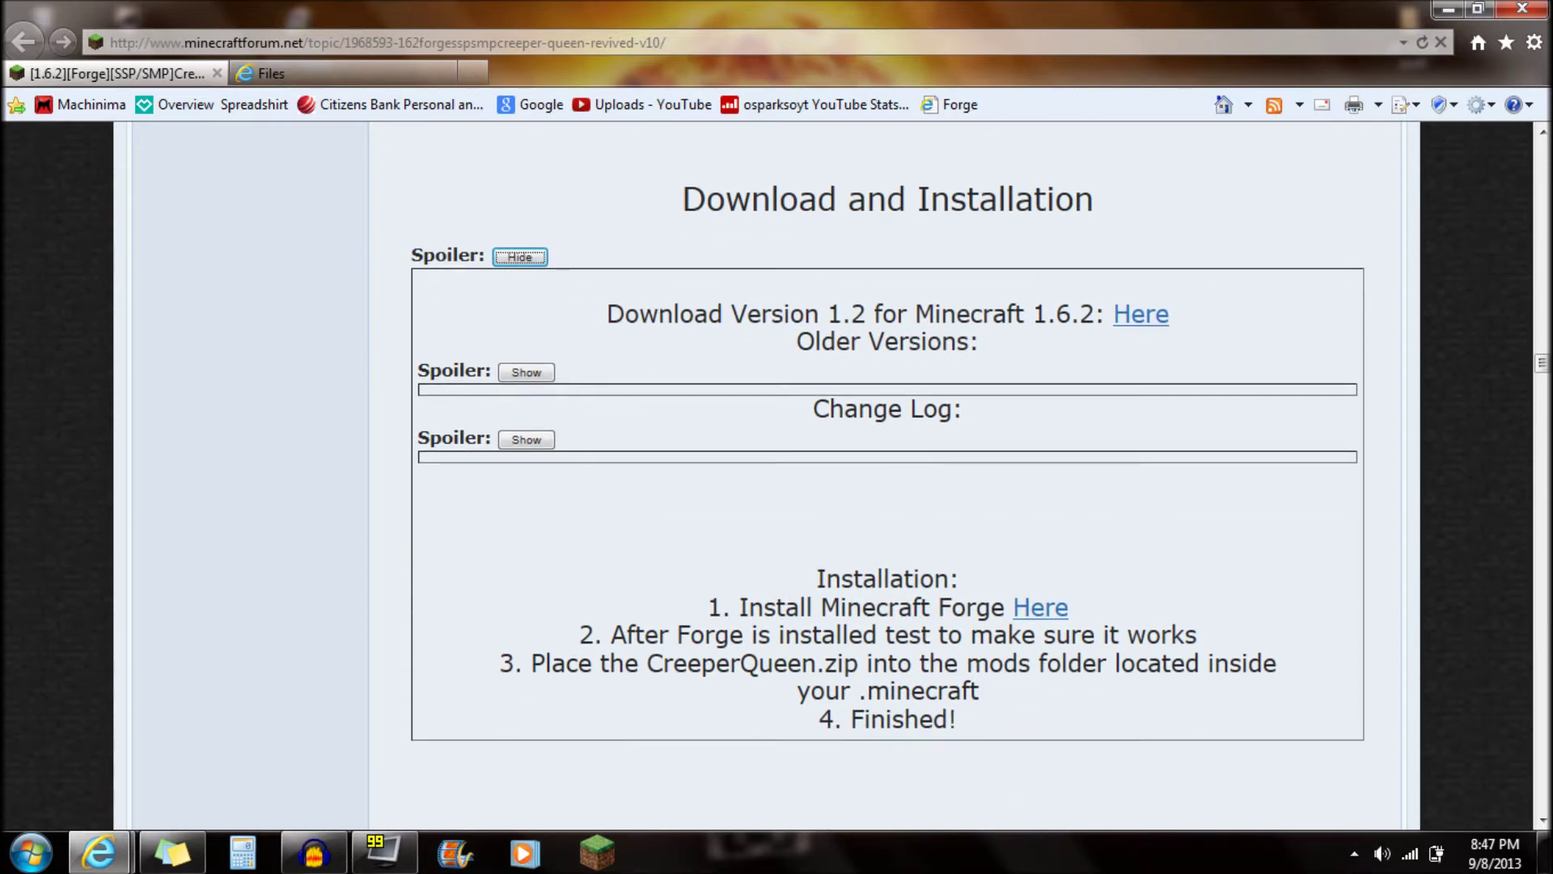
{"action": "left_click_drag", "start_coordinate": [607, 316], "coordinate": [970, 344]}
{"action": "left_click", "coordinate": [928, 322]}
{"action": "mouse_move", "coordinate": [913, 313]}
{"action": "left_mouse_down"}
{"action": "mouse_move", "coordinate": [1095, 314]}
{"action": "mouse_move", "coordinate": [915, 314]}
{"action": "left_mouse_up"}
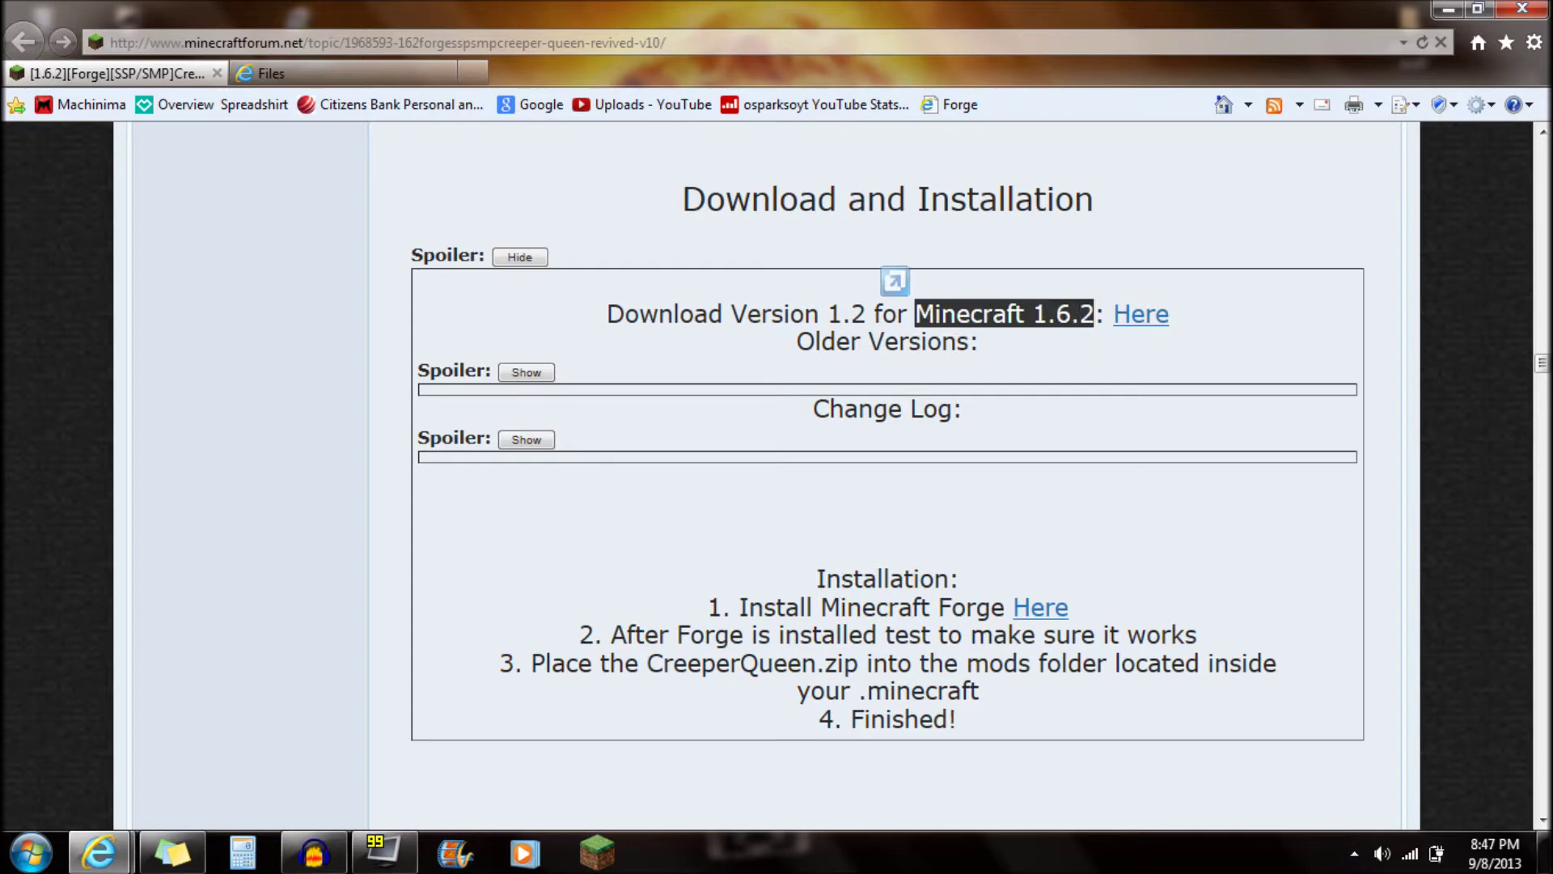
{"action": "left_click", "coordinate": [1165, 336]}
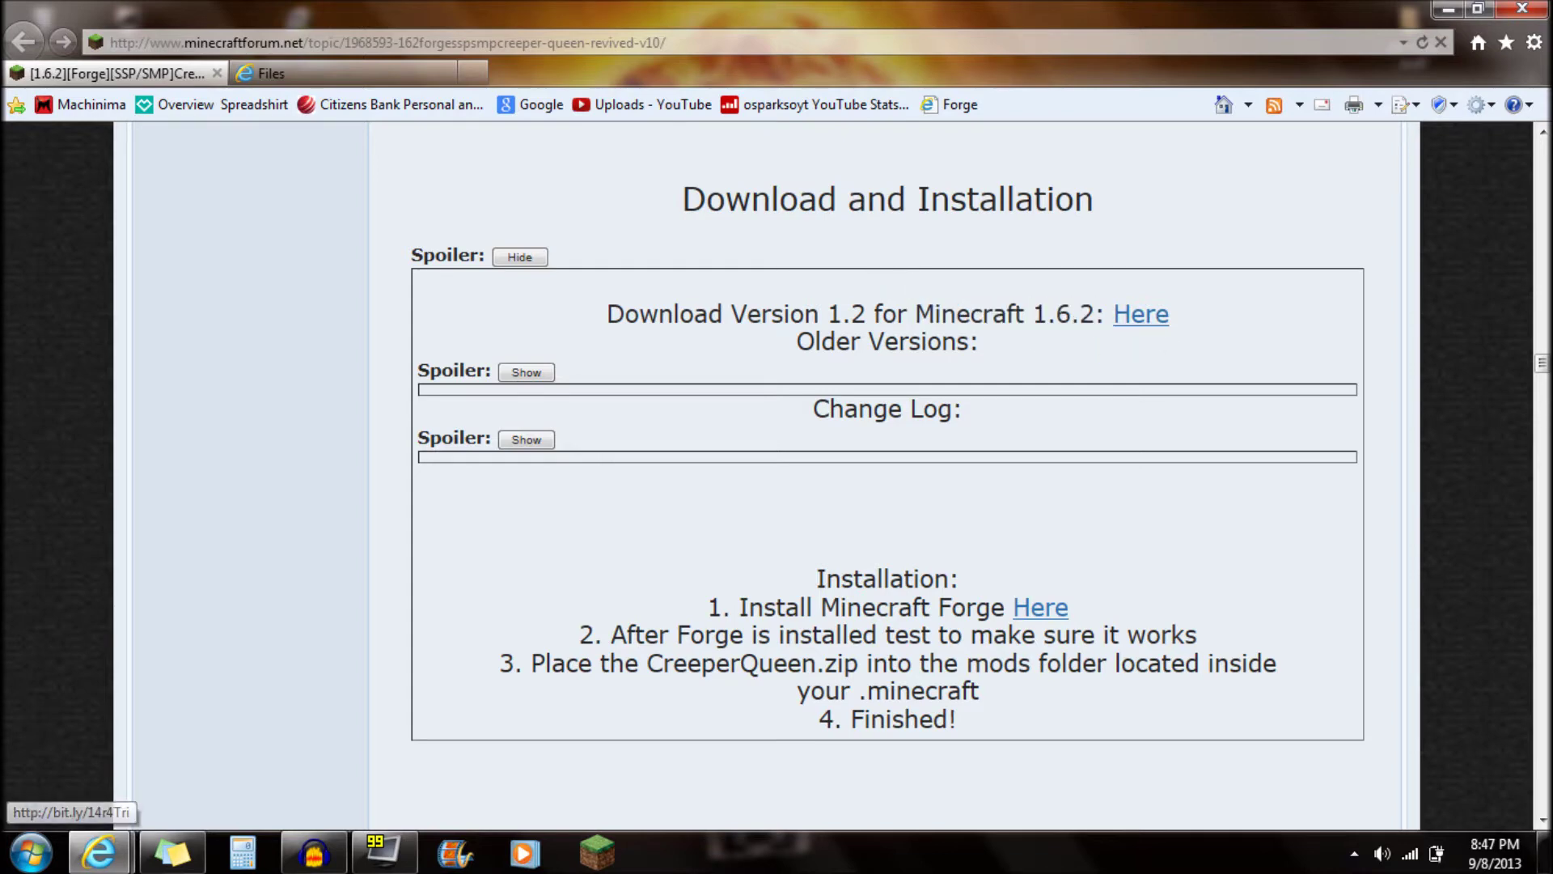
Show then hide the Older Versions downloads, recheck the Version 1.2 line, and minimize the browser
{"action": "left_click", "coordinate": [526, 372]}
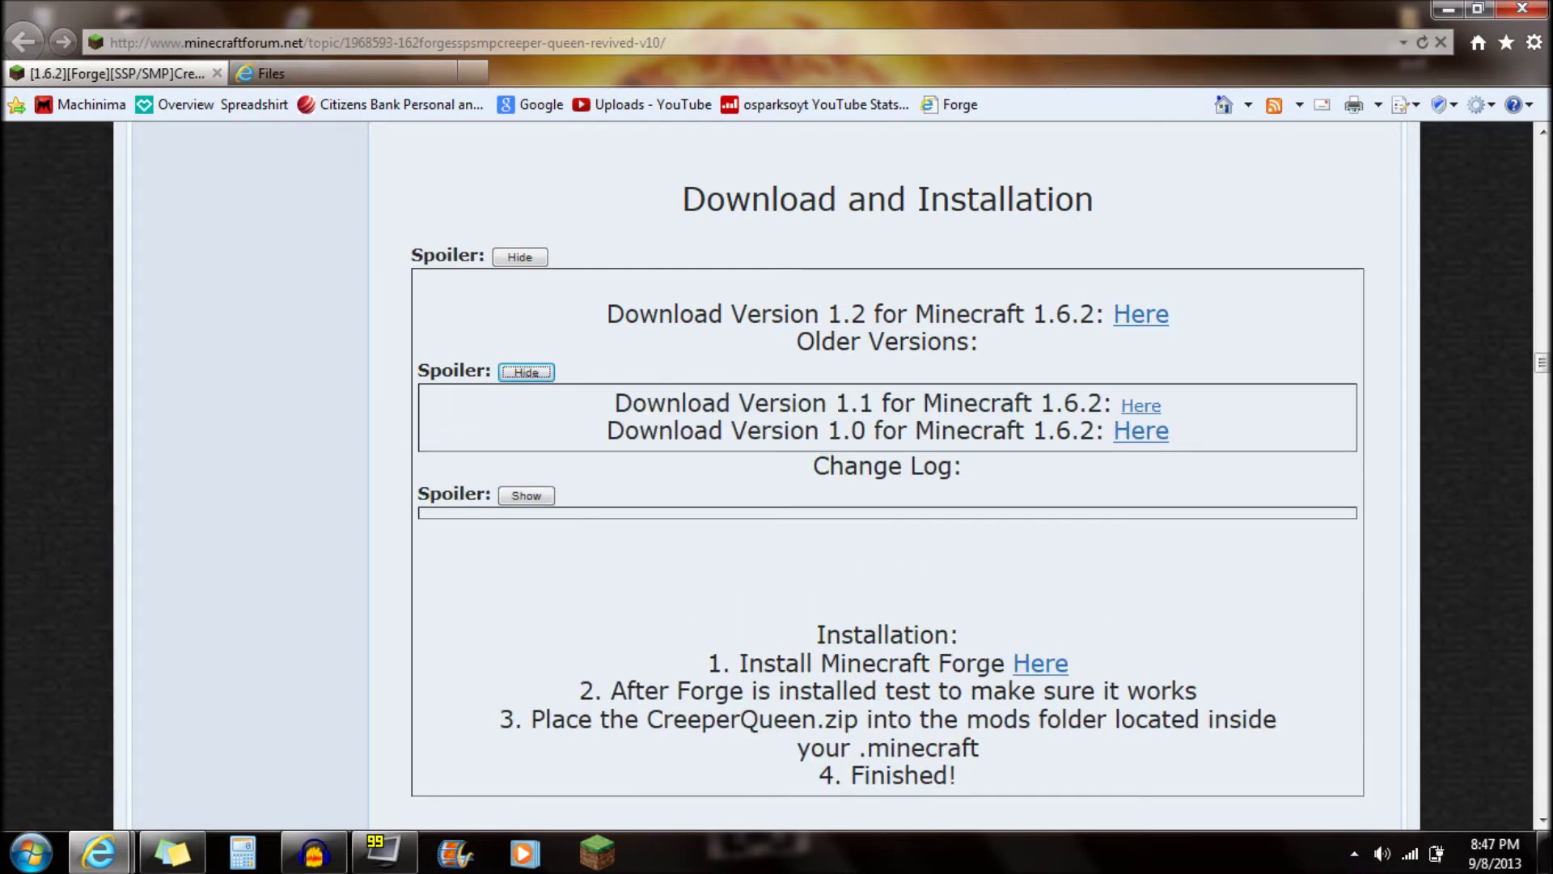
{"action": "left_click", "coordinate": [526, 372]}
{"action": "left_click_drag", "start_coordinate": [608, 314], "coordinate": [915, 317]}
{"action": "left_click", "coordinate": [915, 317]}
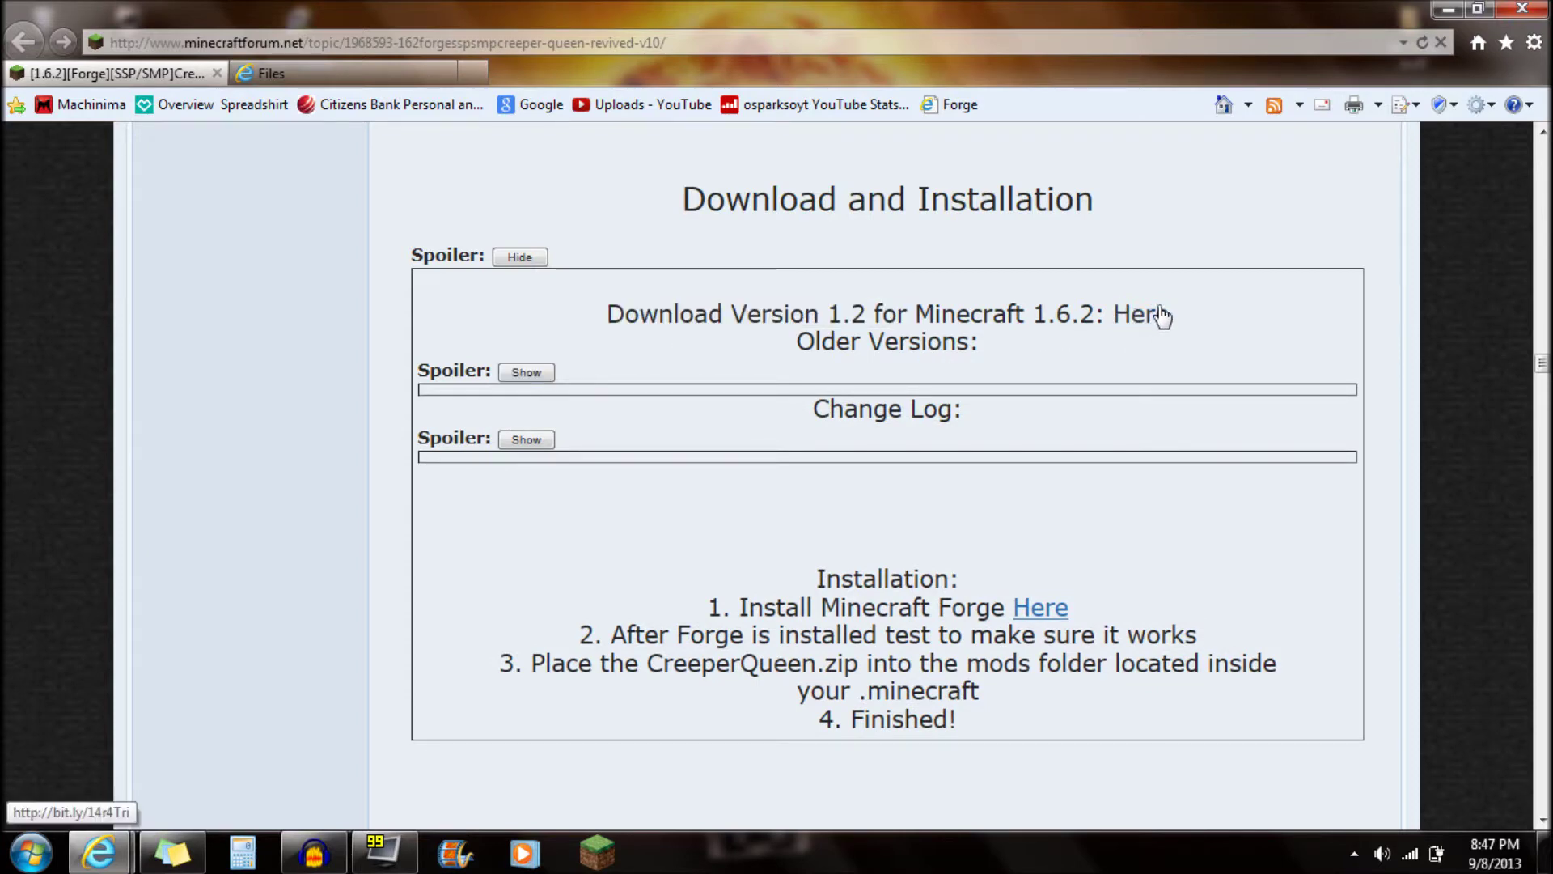
{"action": "left_click", "coordinate": [1447, 9]}
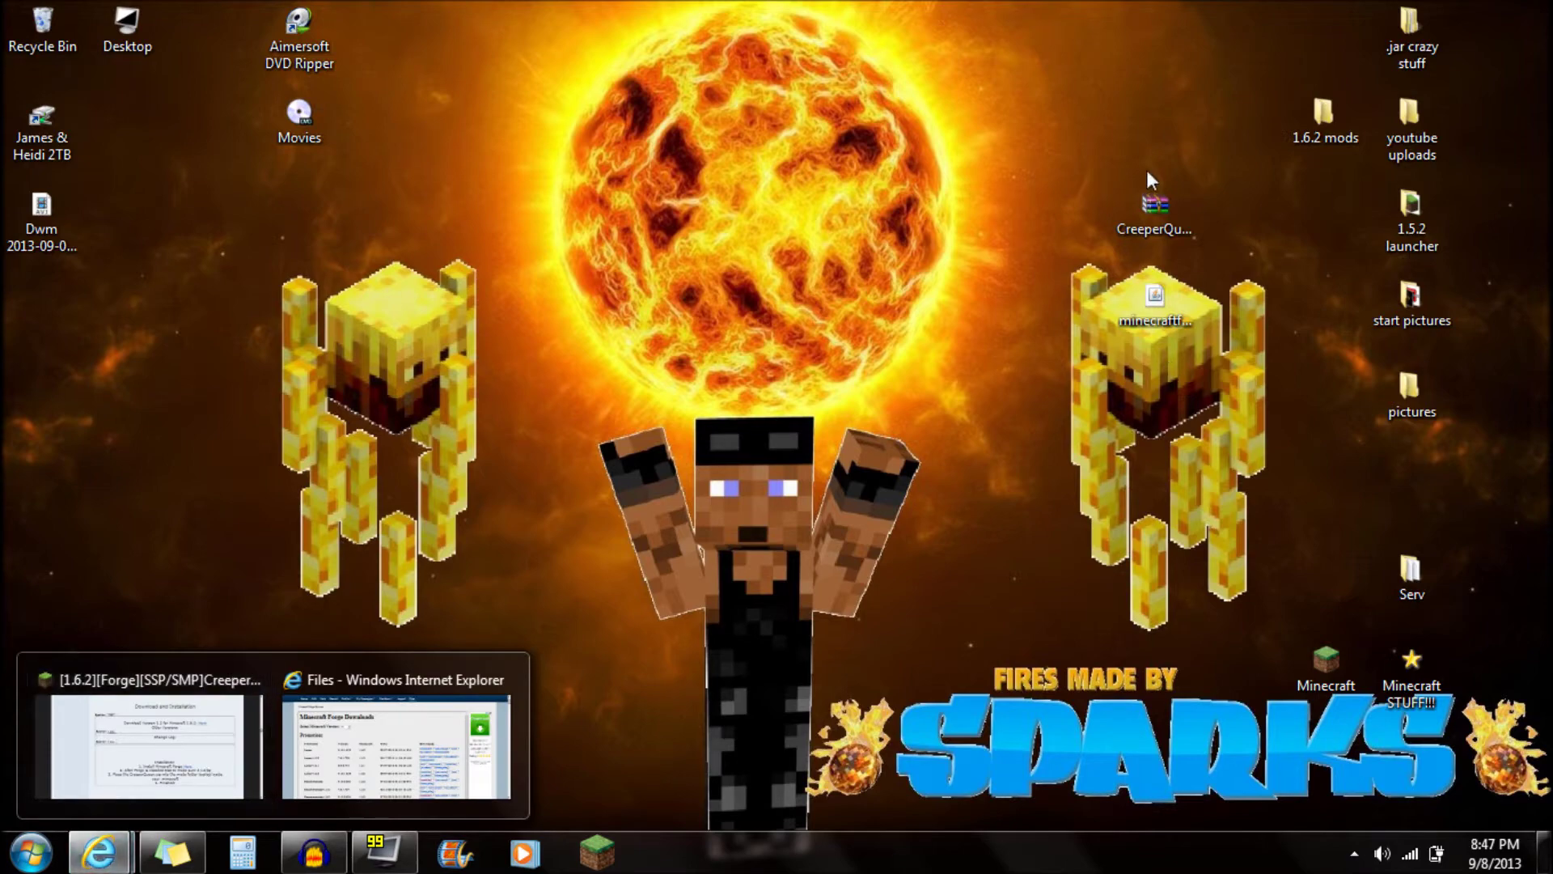
Switch to the Minecraft Forge Downloads page, locate Recommended-1.6.2 build 9.10.0.804, then minimize the browser
{"action": "left_click", "coordinate": [150, 740]}
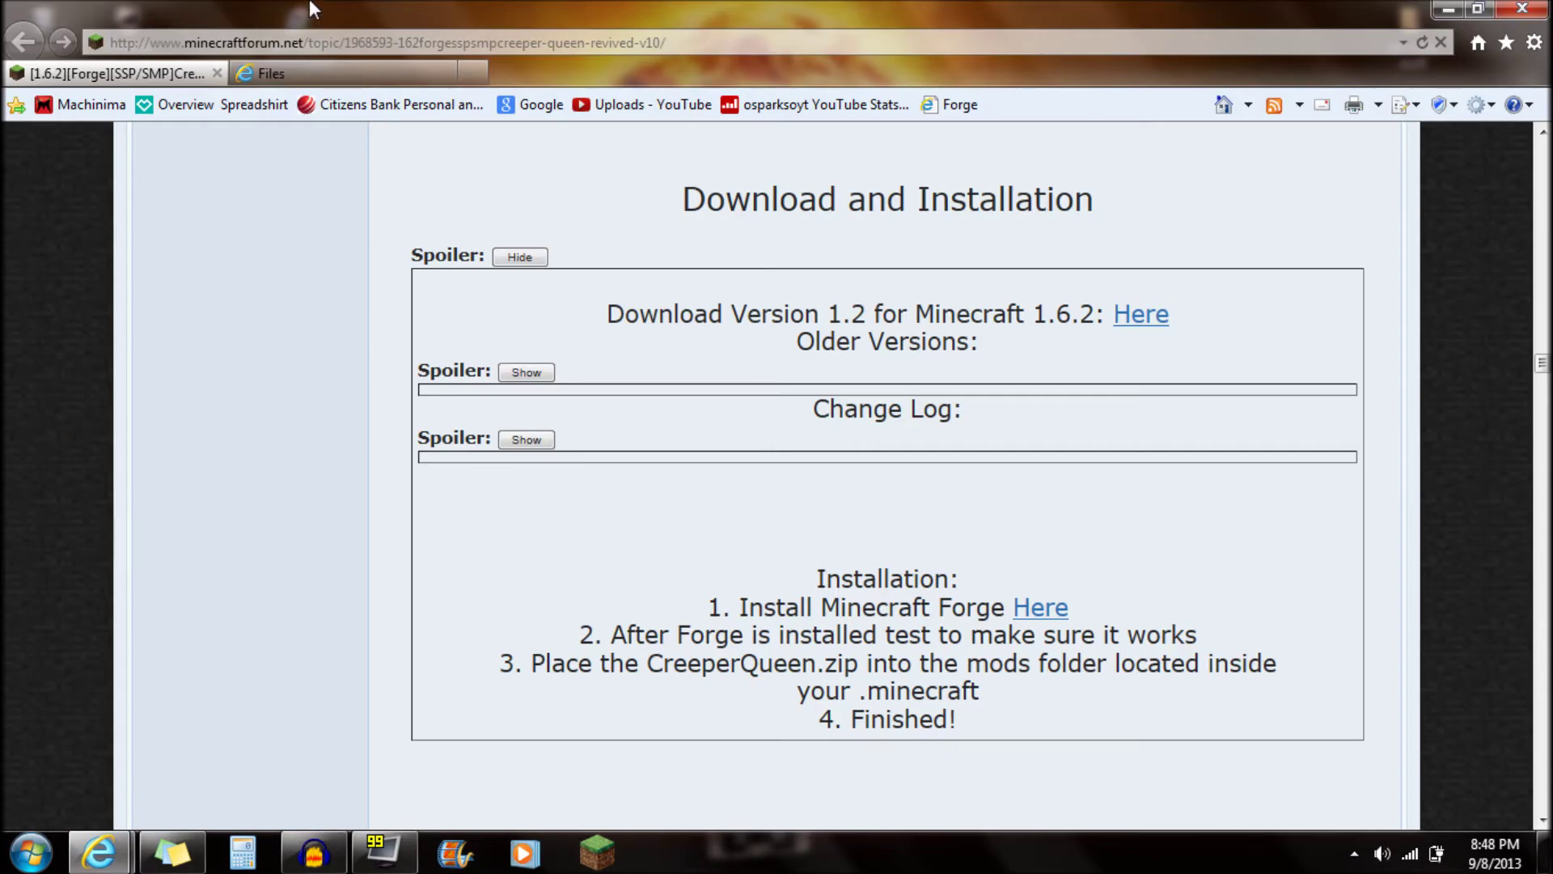
{"action": "left_click", "coordinate": [275, 72]}
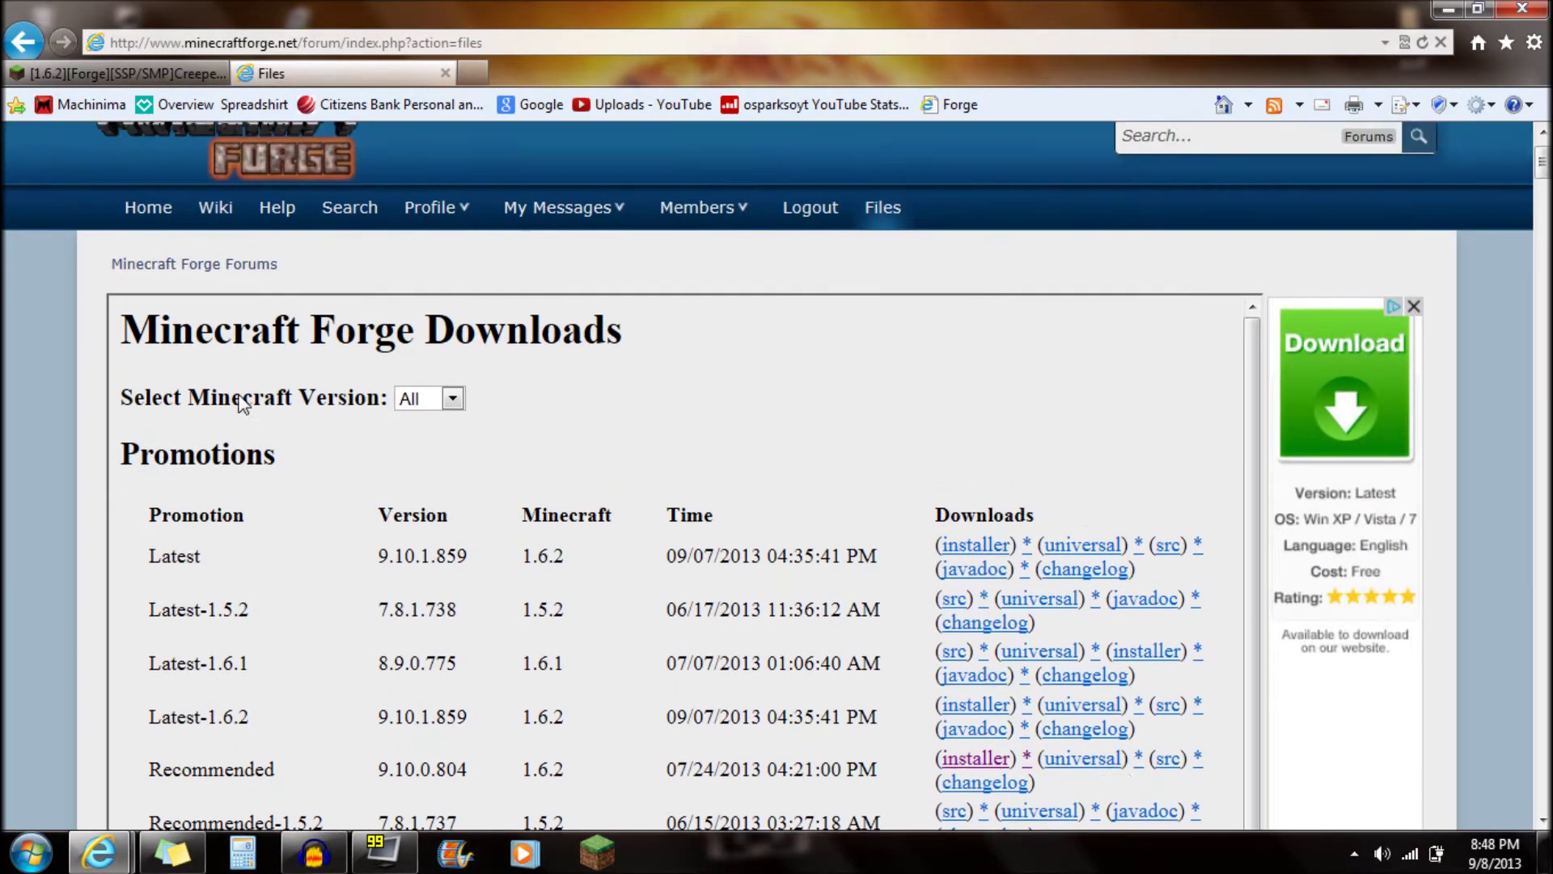
{"action": "scroll", "coordinate": [18, 437], "scroll_direction": "down", "scroll_amount": 3}
{"action": "scroll", "coordinate": [17, 430], "scroll_direction": "up", "scroll_amount": 2}
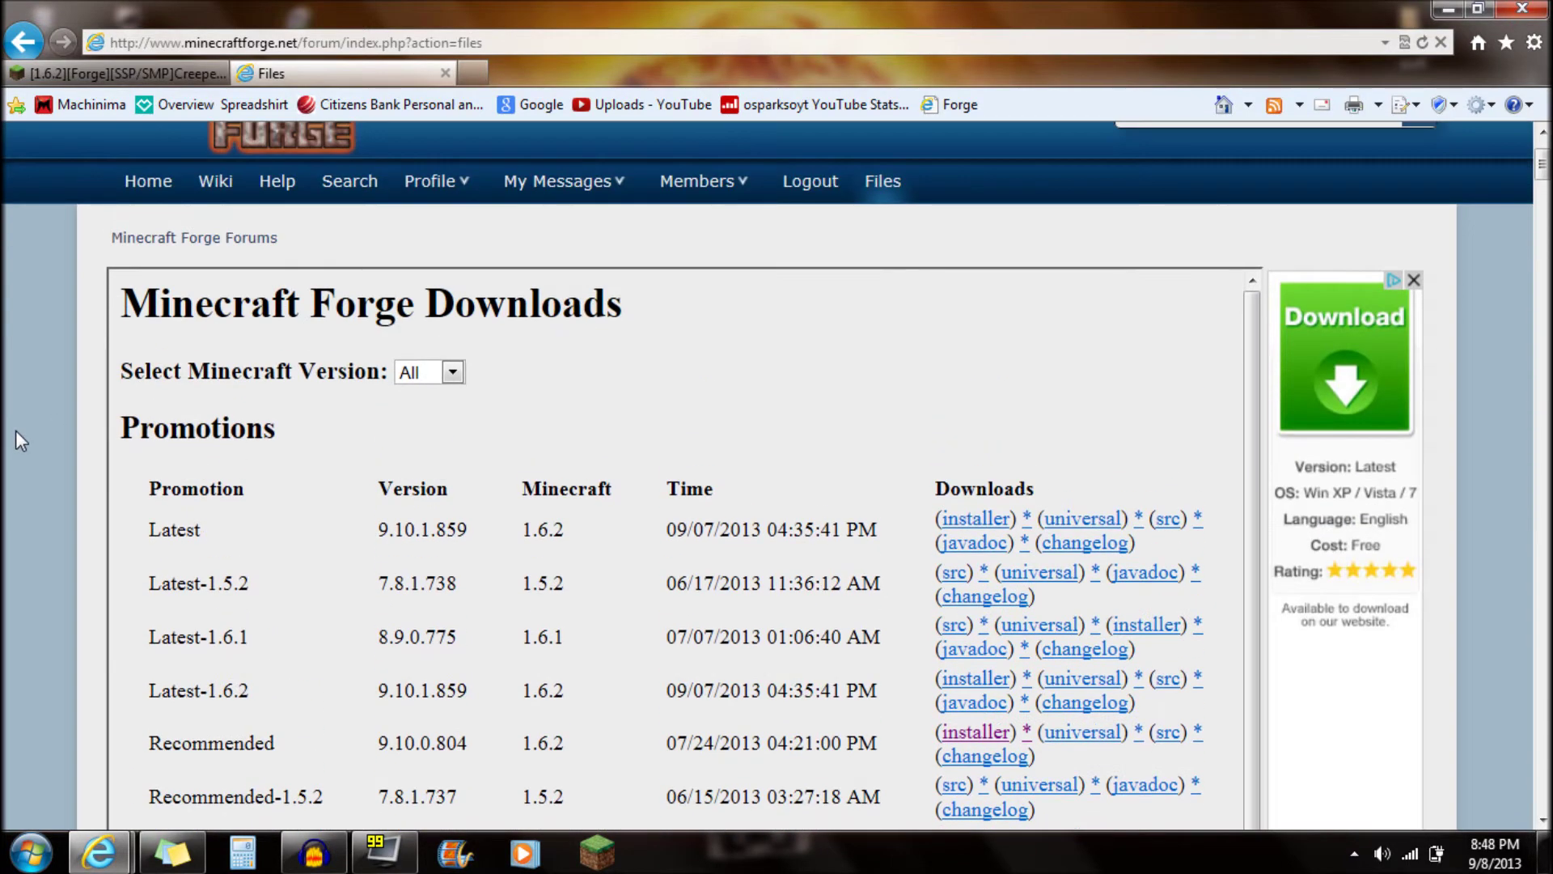
{"action": "scroll", "coordinate": [16, 430], "scroll_direction": "down", "scroll_amount": 3}
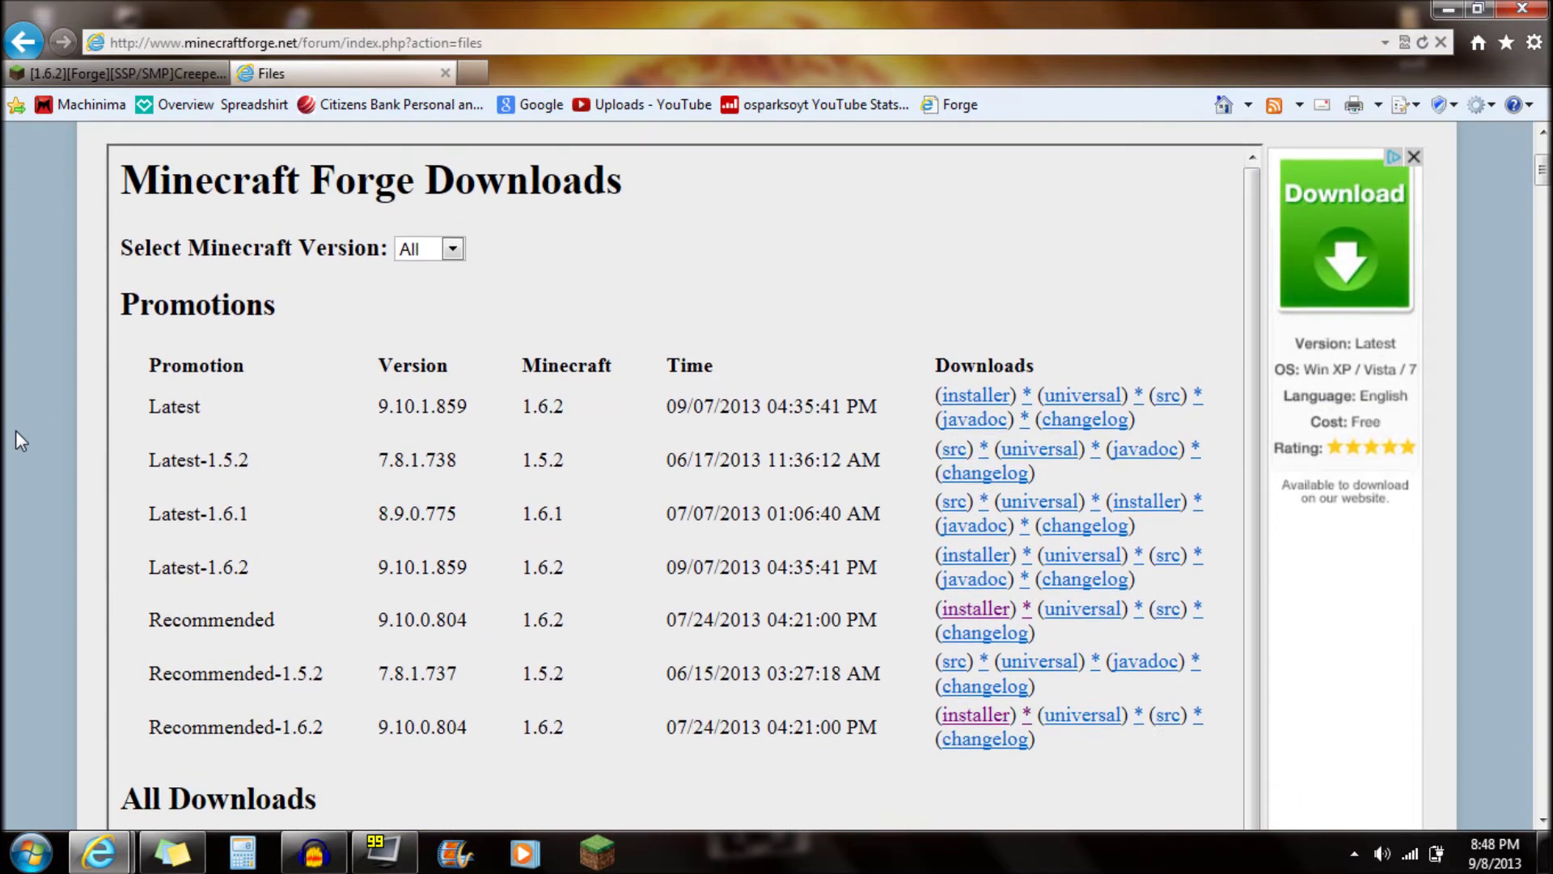
{"action": "scroll", "coordinate": [7, 490], "scroll_direction": "down", "scroll_amount": 1}
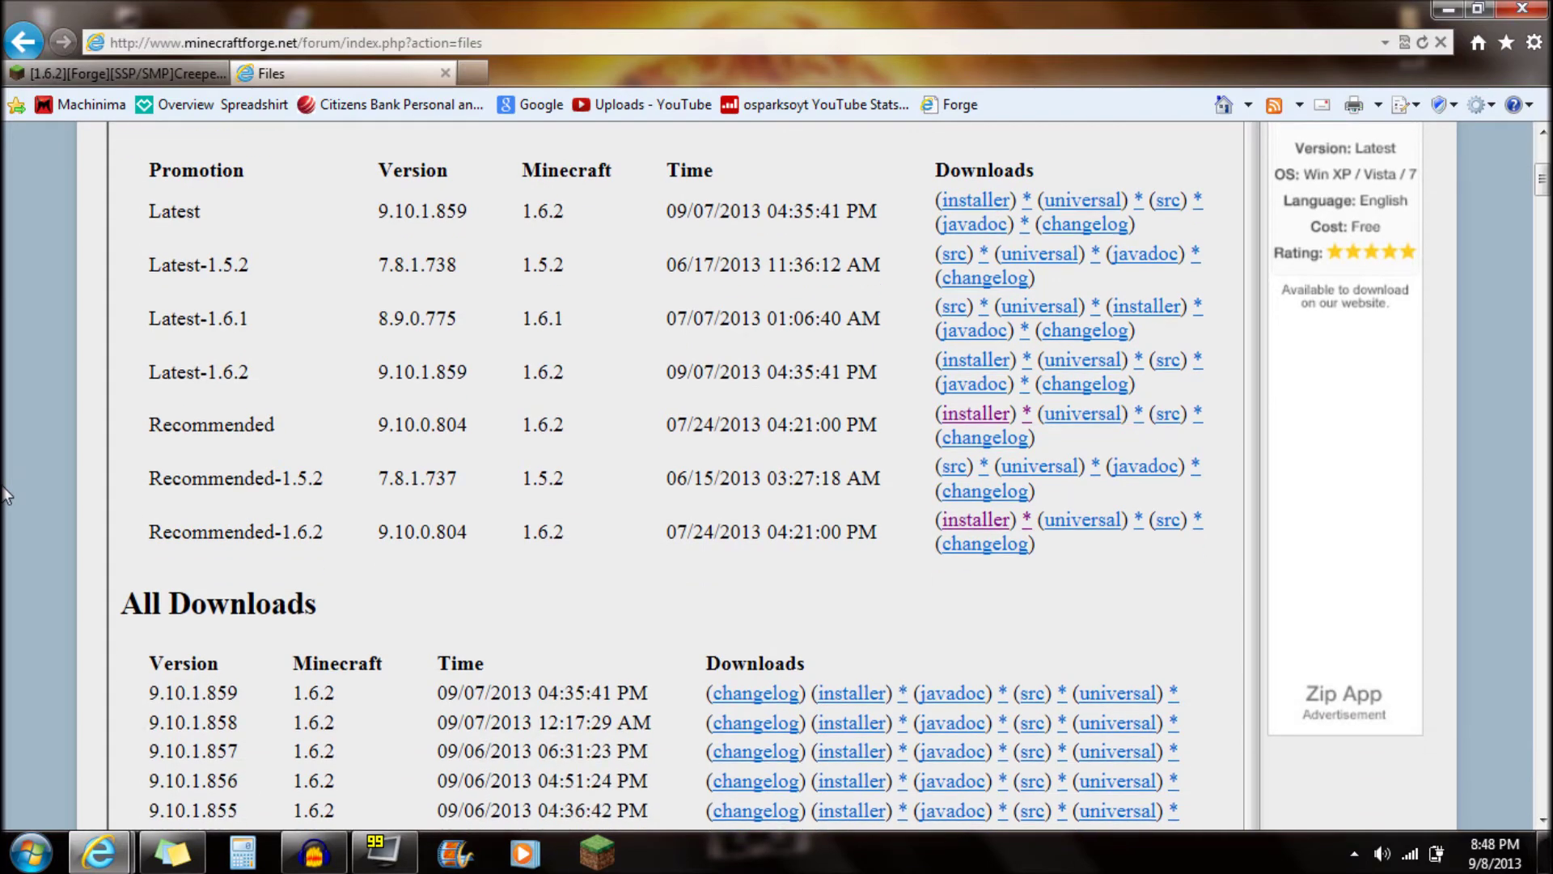
{"action": "scroll", "coordinate": [6, 489], "scroll_direction": "up", "scroll_amount": 5}
{"action": "scroll", "coordinate": [6, 489], "scroll_direction": "down", "scroll_amount": 5}
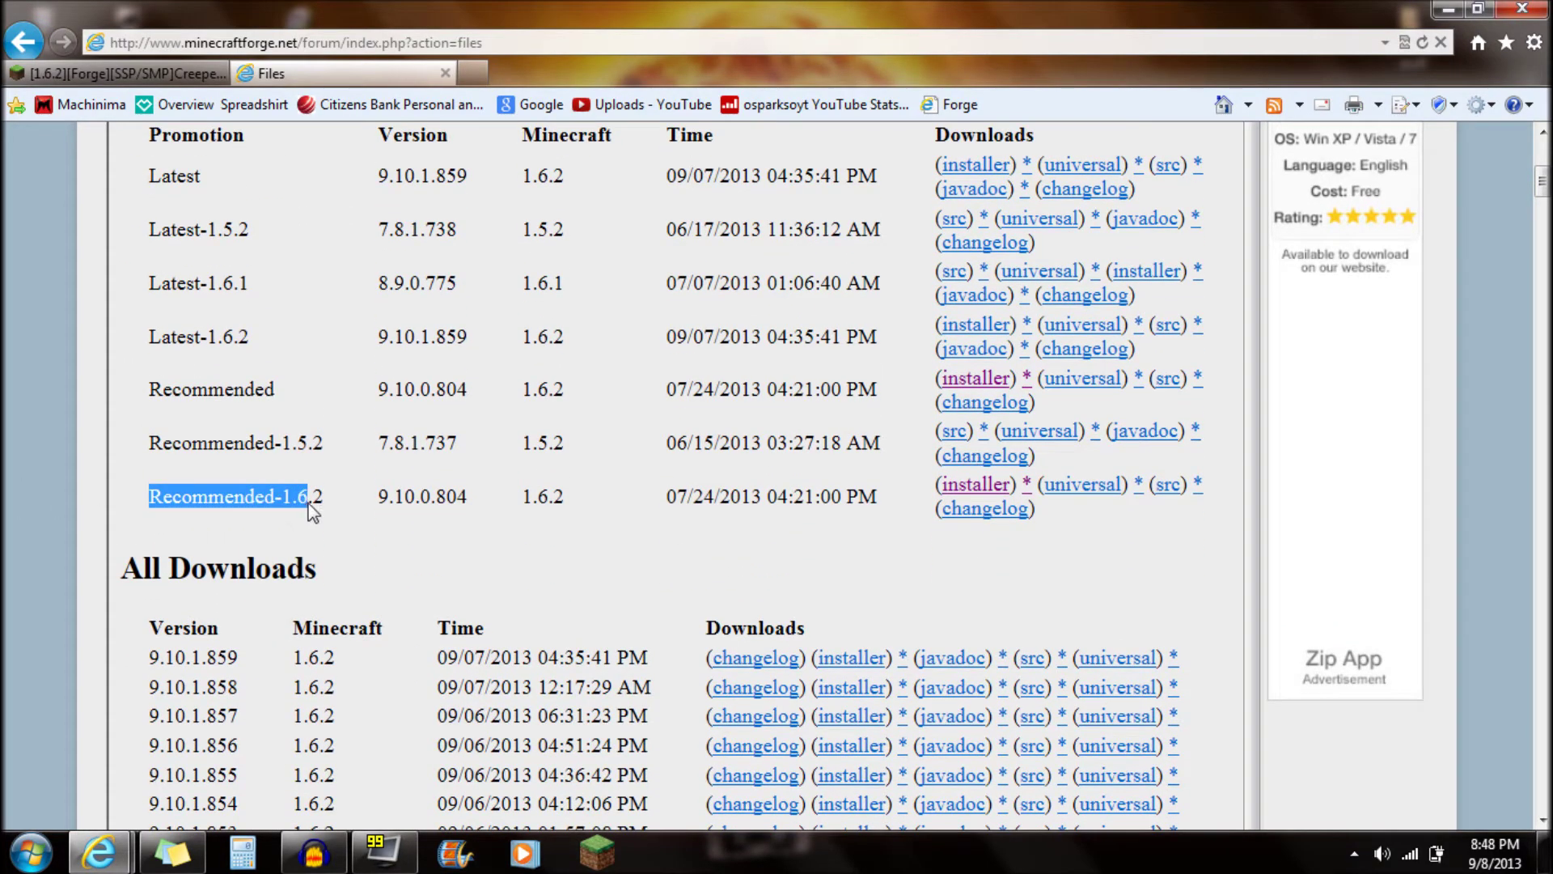
{"action": "left_click", "coordinate": [350, 509]}
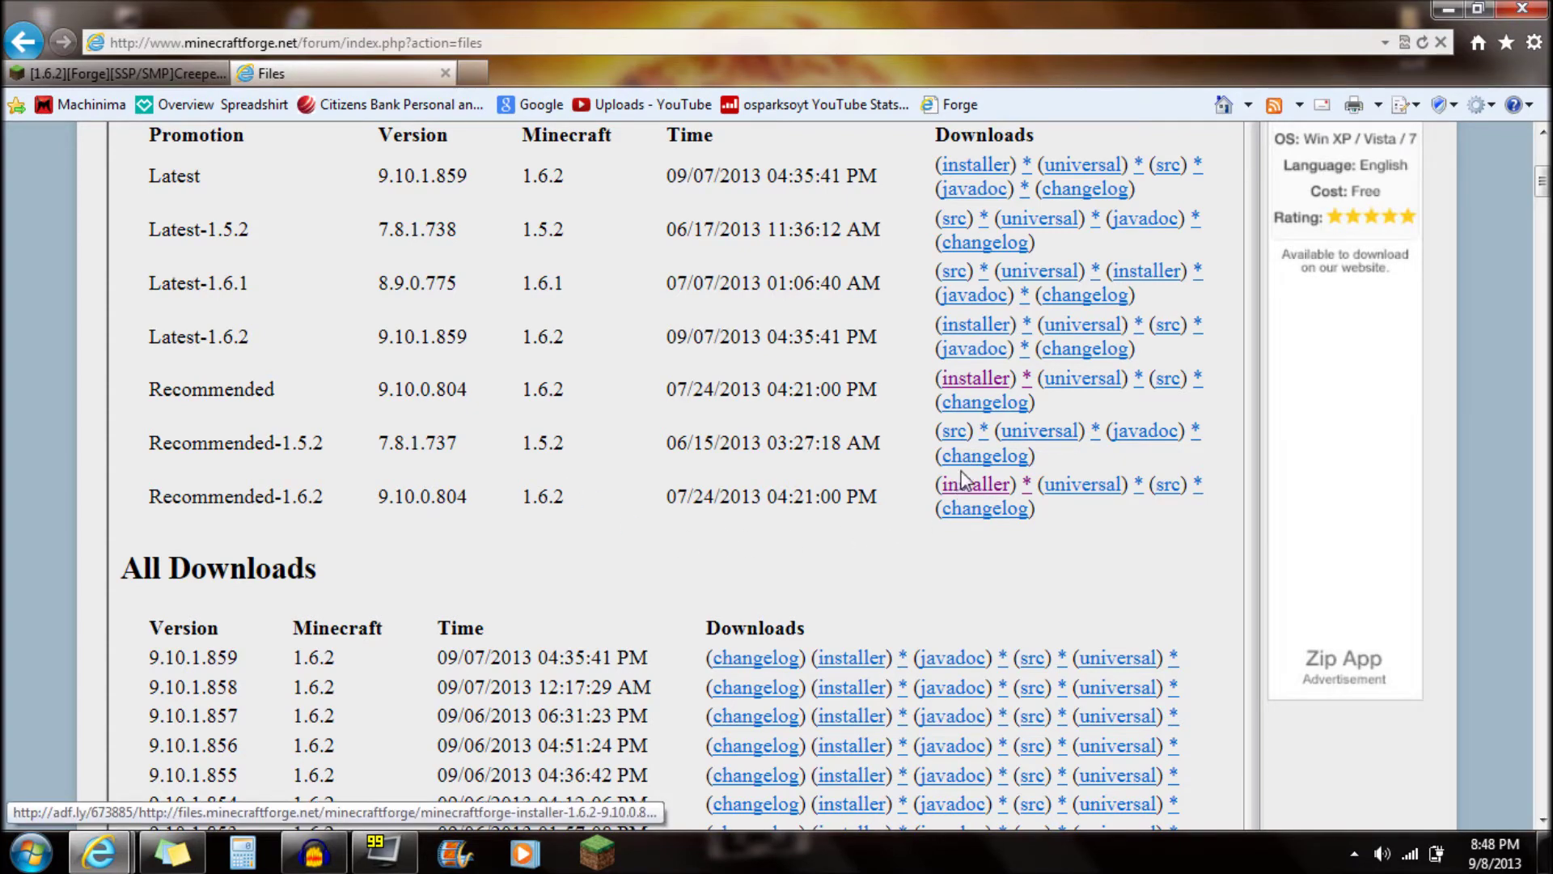
{"action": "left_click", "coordinate": [1448, 8]}
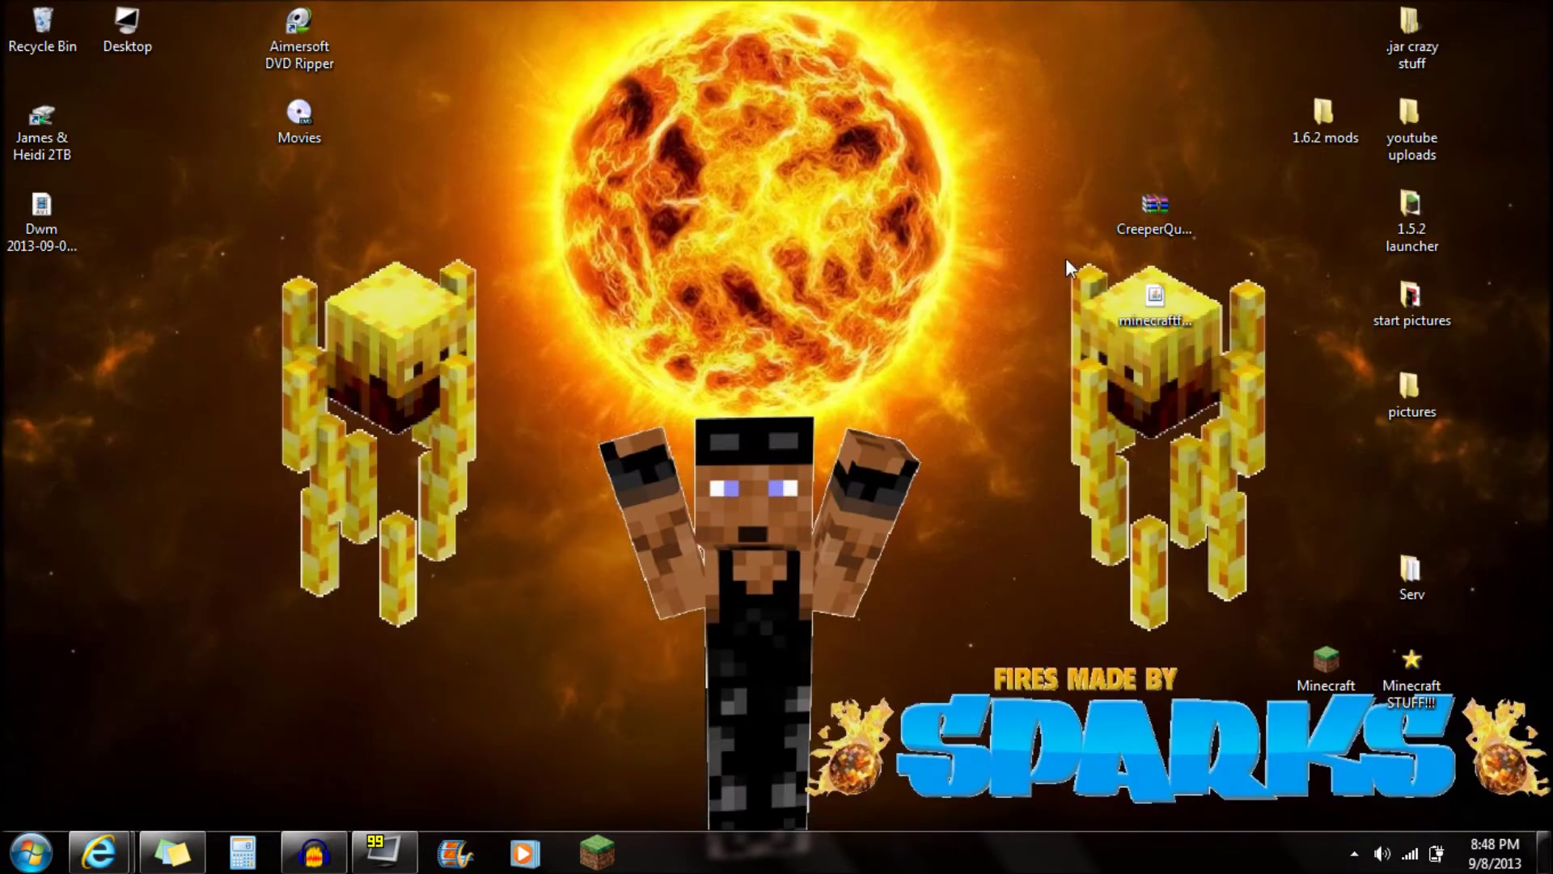
Pick out the minecraftforge-installer-1.6.2-9.10.0.804 file on the desktop and launch the Forge installer
{"action": "left_click", "coordinate": [1149, 301]}
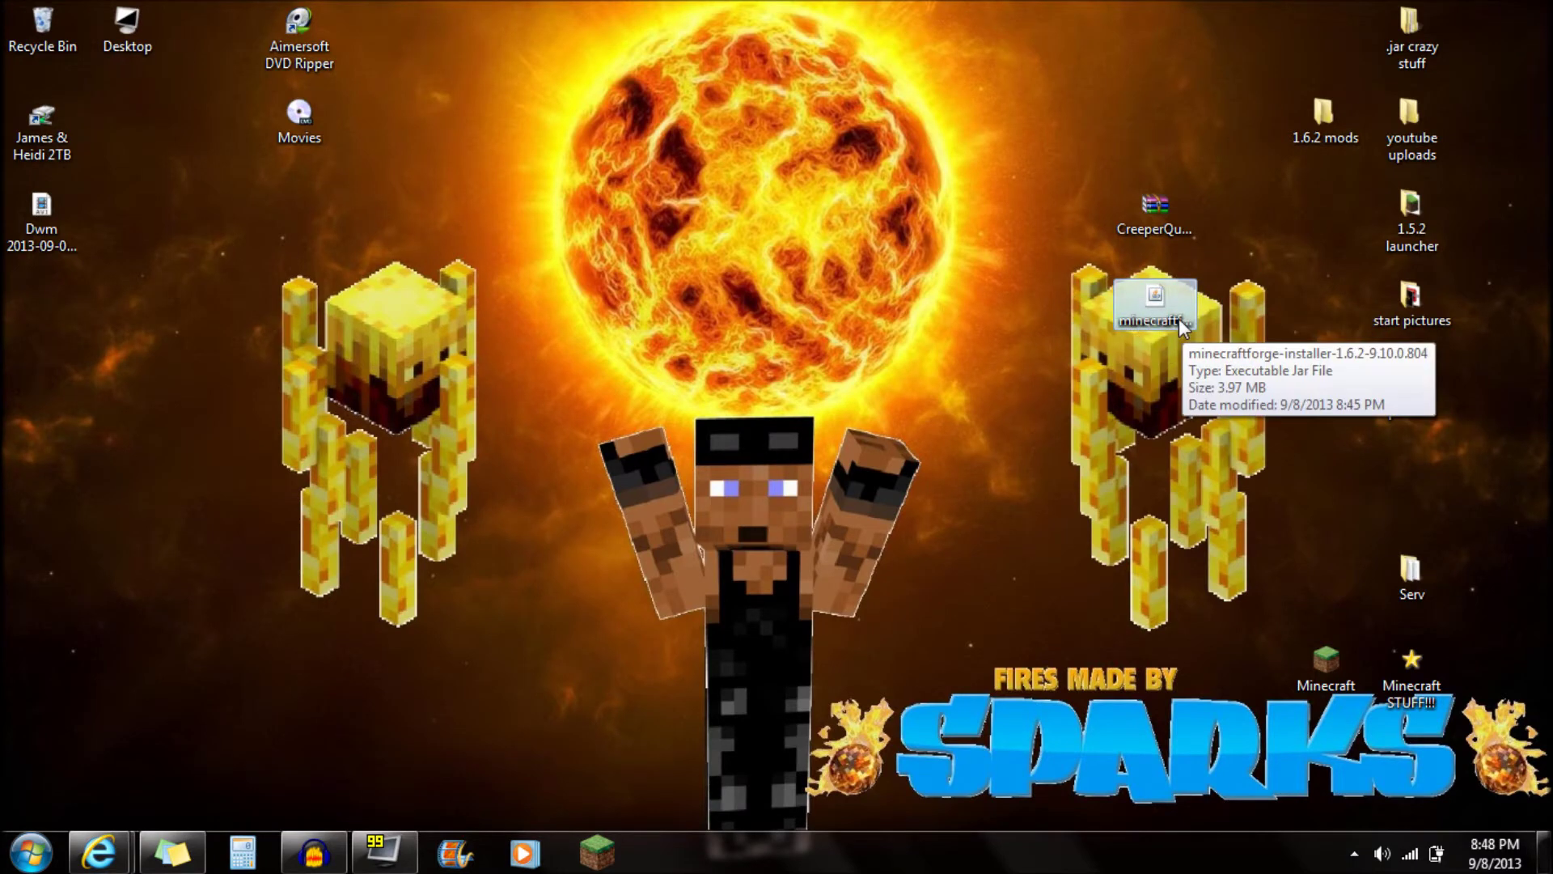
{"action": "left_click_drag", "start_coordinate": [1010, 137], "coordinate": [1197, 541]}
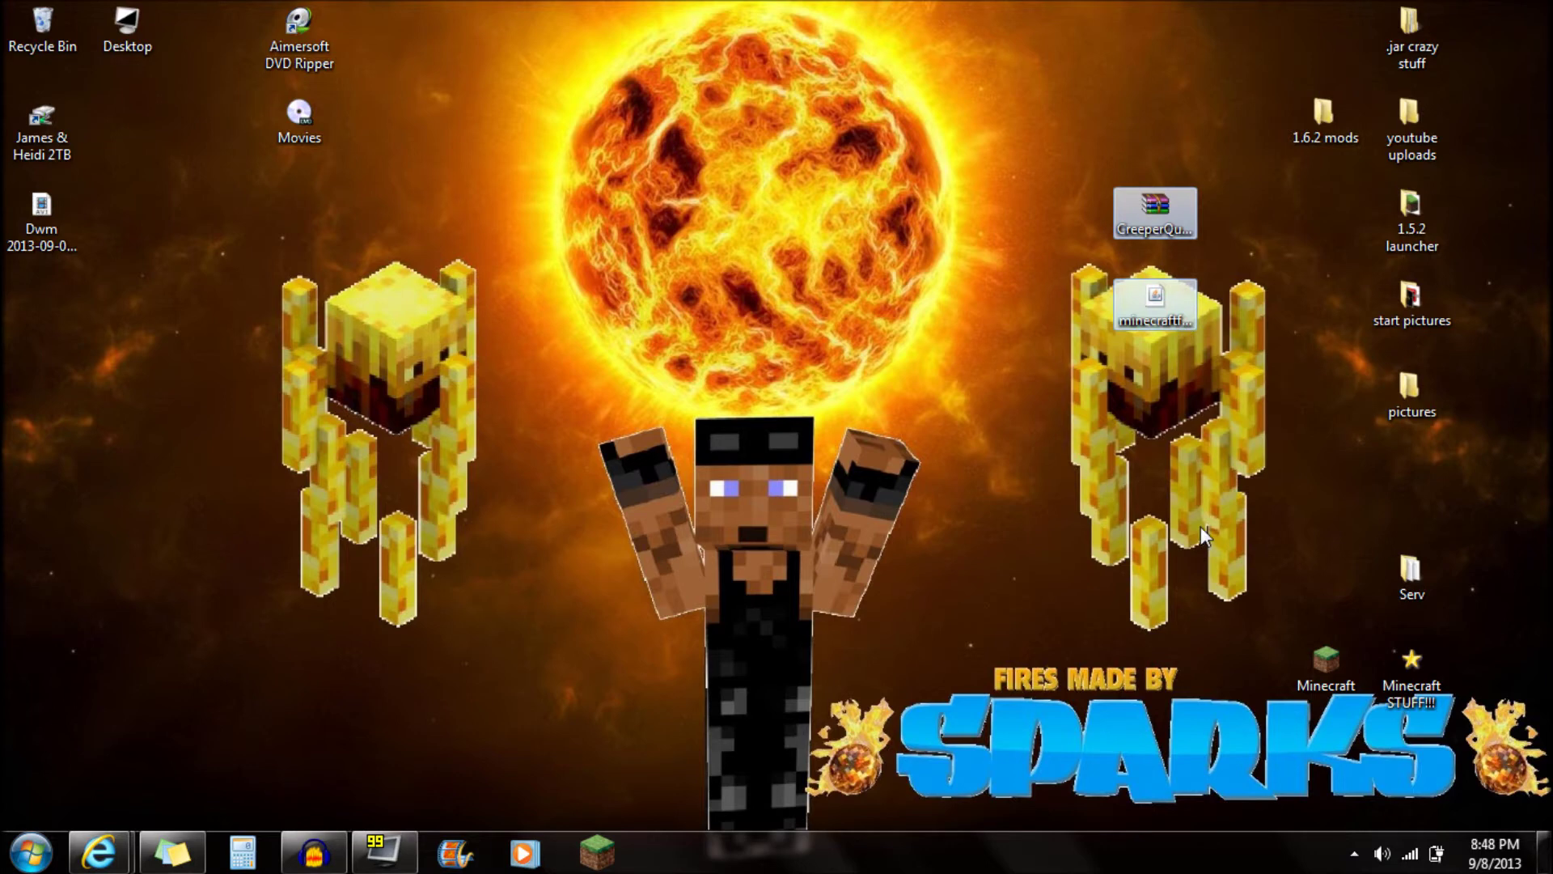
{"action": "left_click", "coordinate": [1105, 458]}
{"action": "left_click", "coordinate": [1147, 323]}
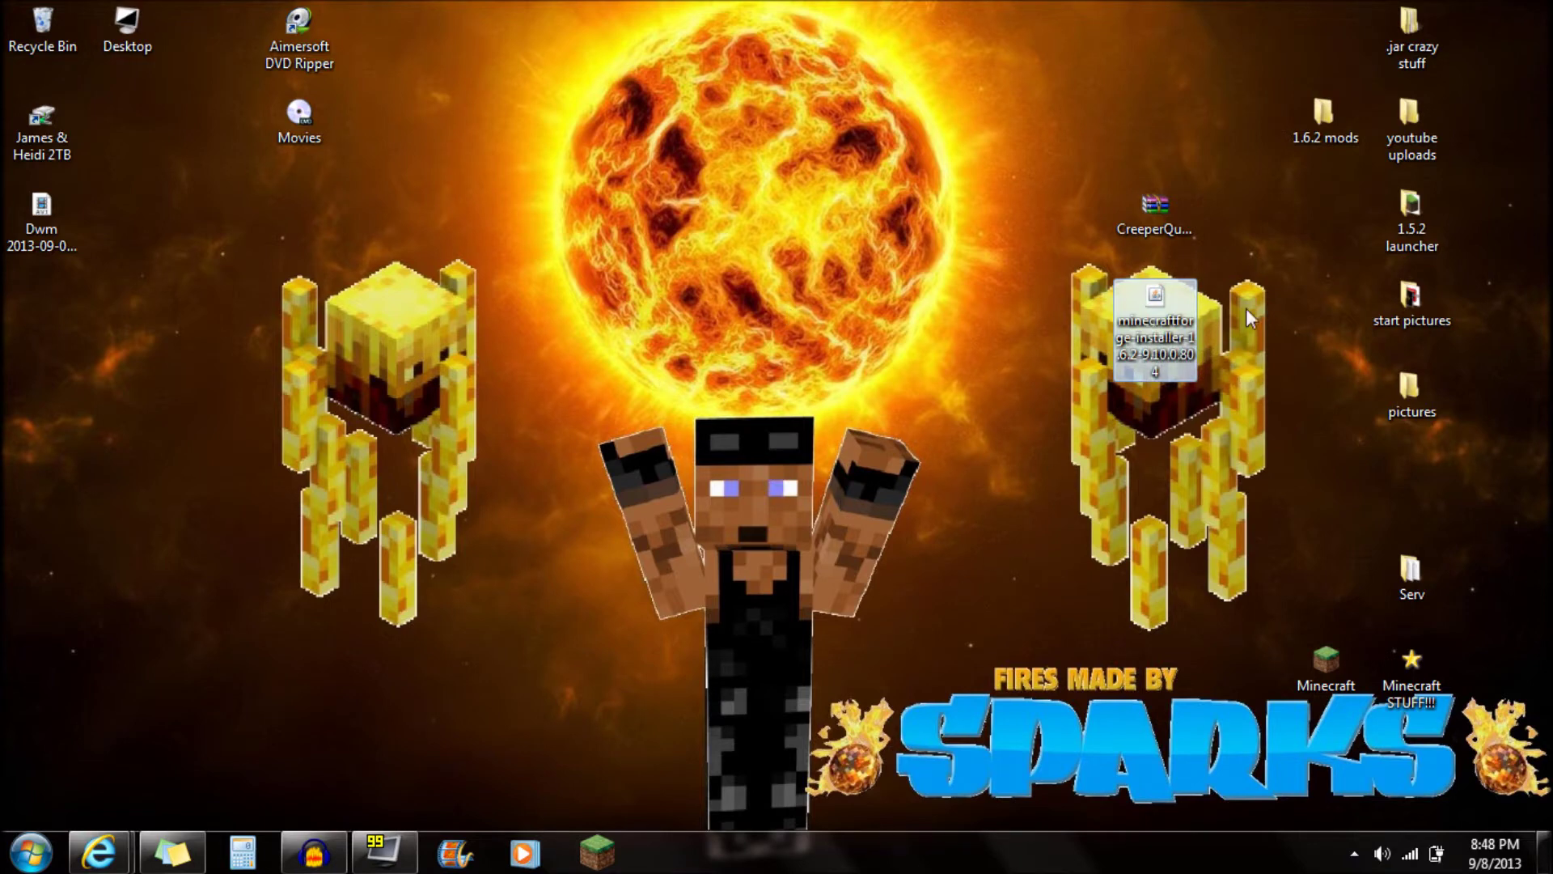
{"action": "left_click", "coordinate": [1092, 483]}
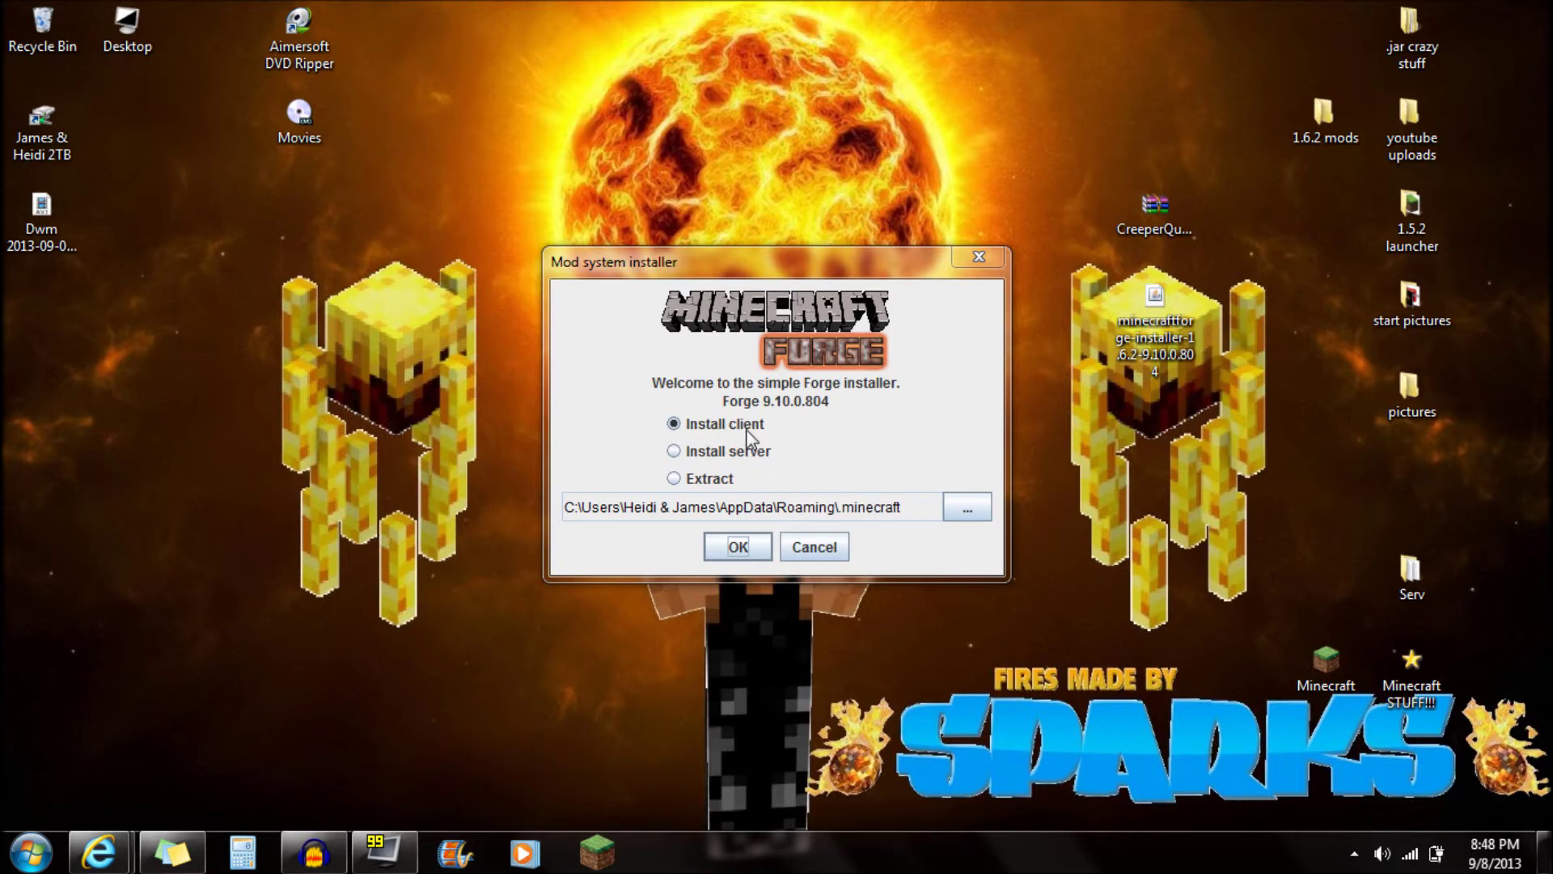
Install the Forge 9.10.0.804 client, dismiss the success message, and shift the installer icon left
{"action": "left_click", "coordinate": [751, 557]}
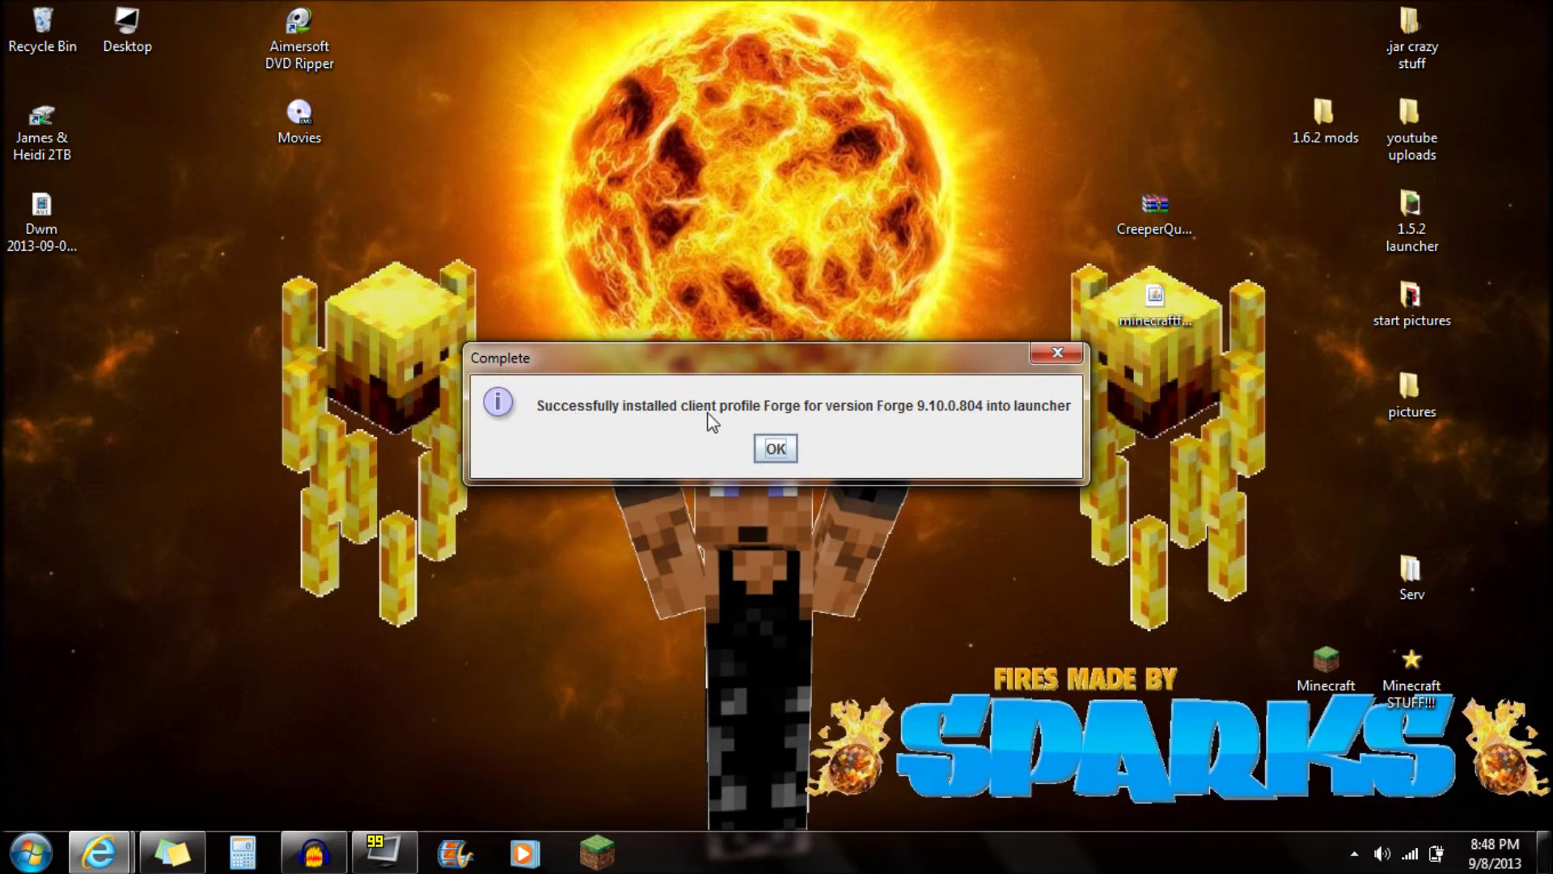
{"action": "left_click", "coordinate": [775, 448]}
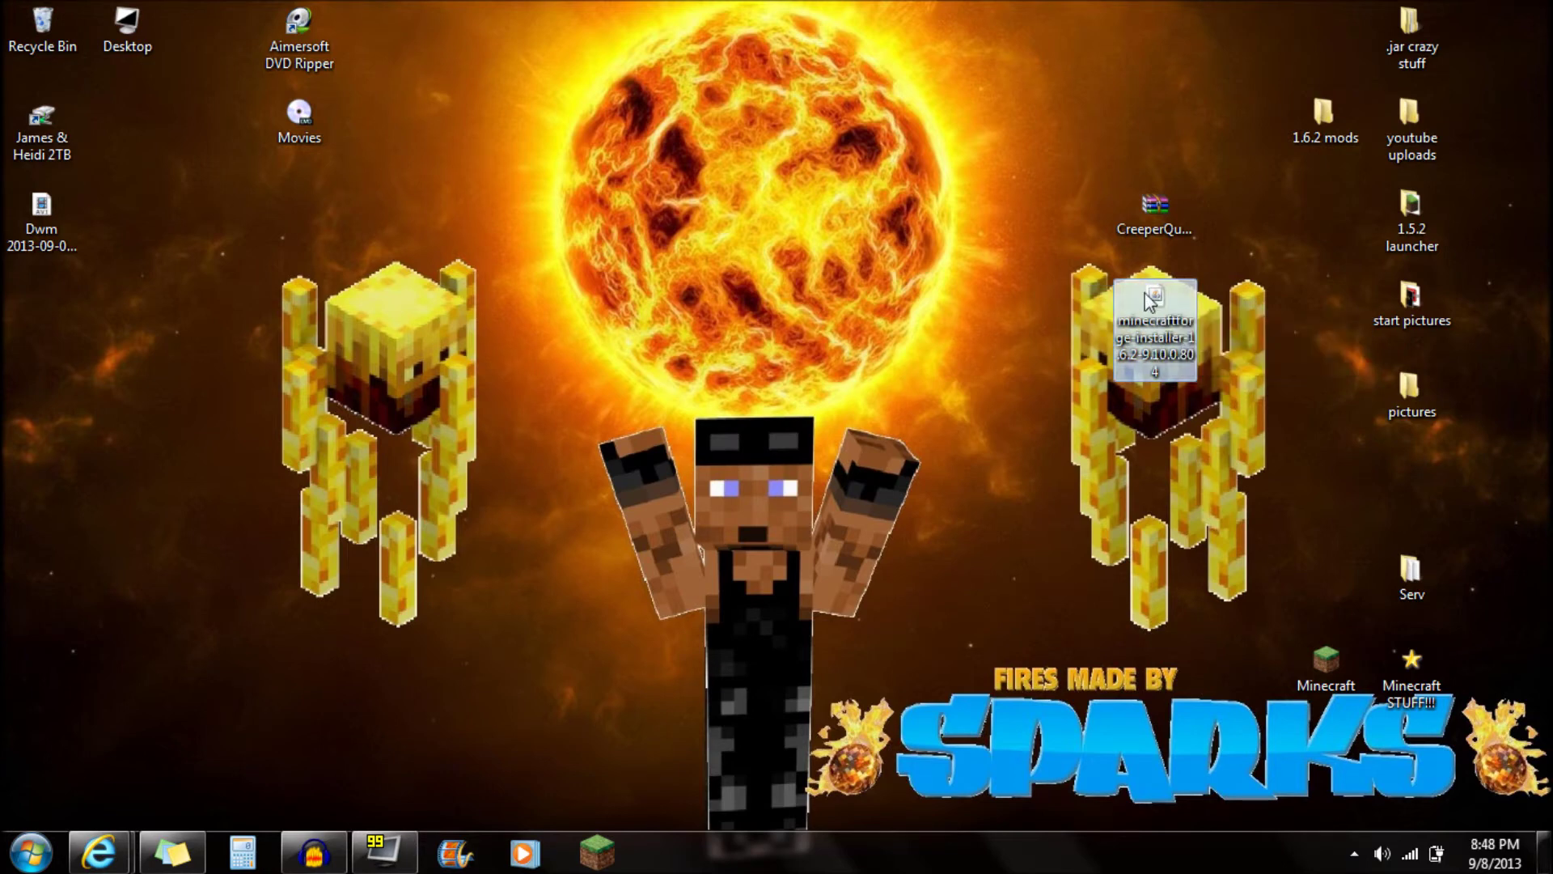
{"action": "left_click_drag", "start_coordinate": [1158, 301], "coordinate": [1071, 301]}
In the launcher's profile editor, set Use version to release 1.6.2-Forge9.10.0.804 and save
{"action": "left_click", "coordinate": [603, 858]}
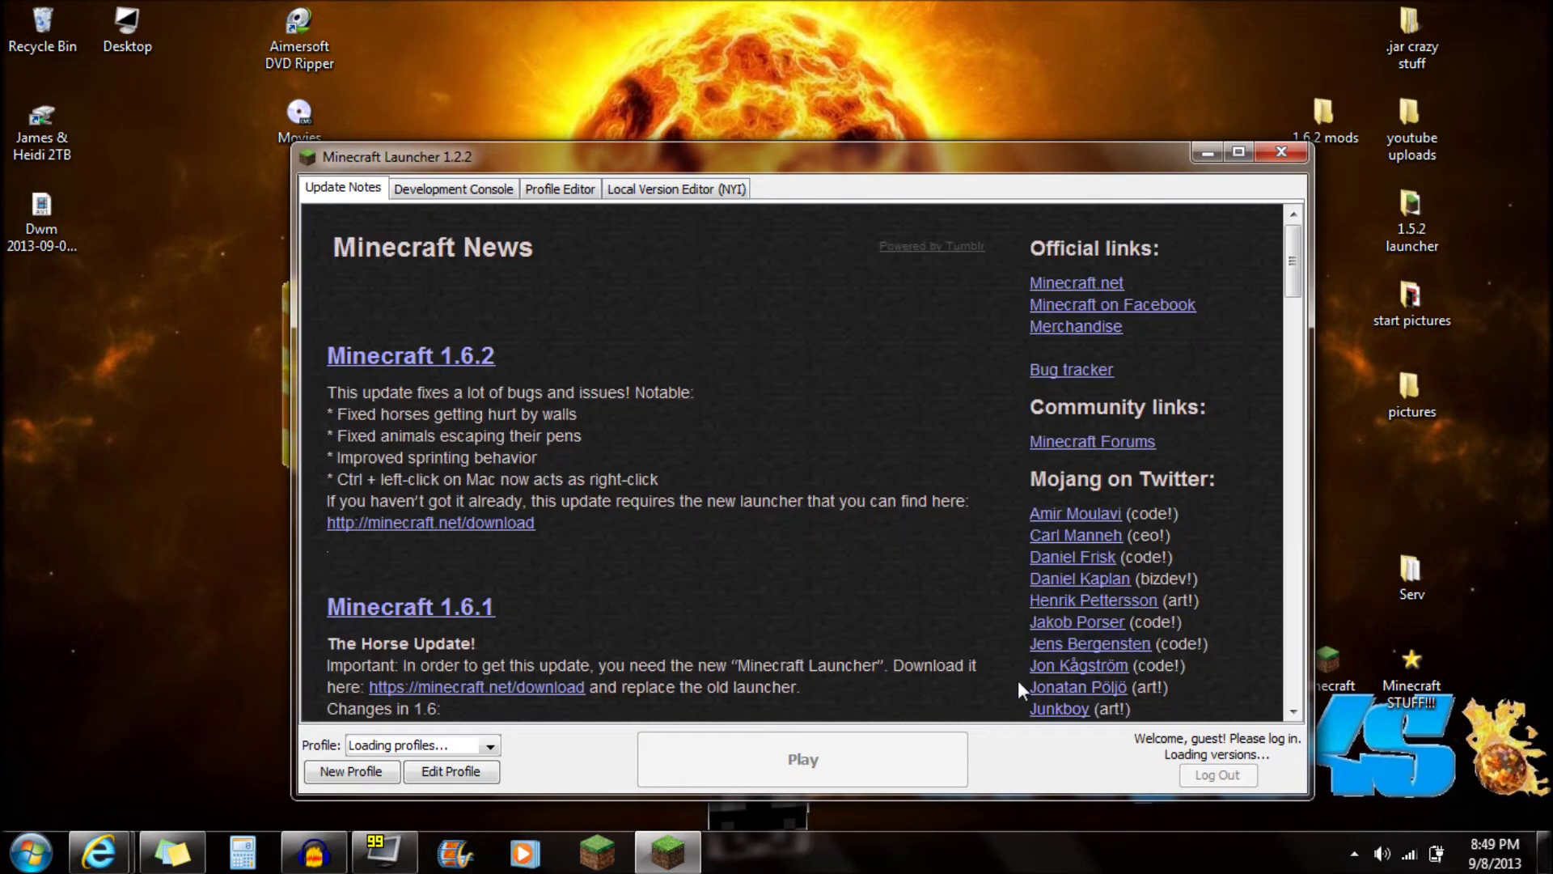
{"action": "left_click", "coordinate": [450, 772]}
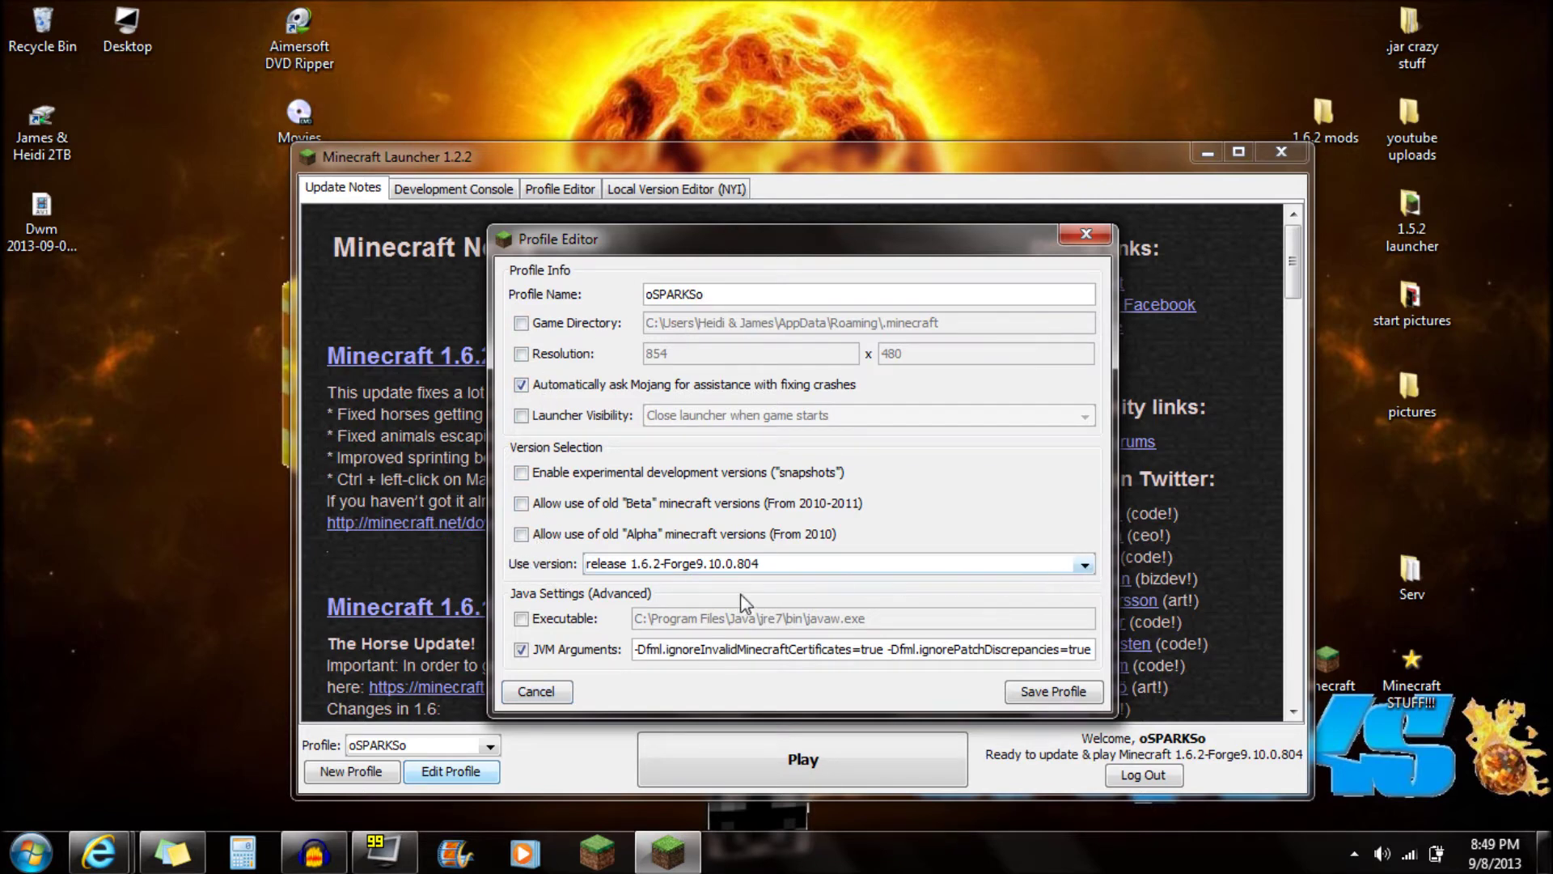
{"action": "left_click", "coordinate": [736, 565]}
{"action": "scroll", "coordinate": [809, 658], "scroll_direction": "down", "scroll_amount": 10}
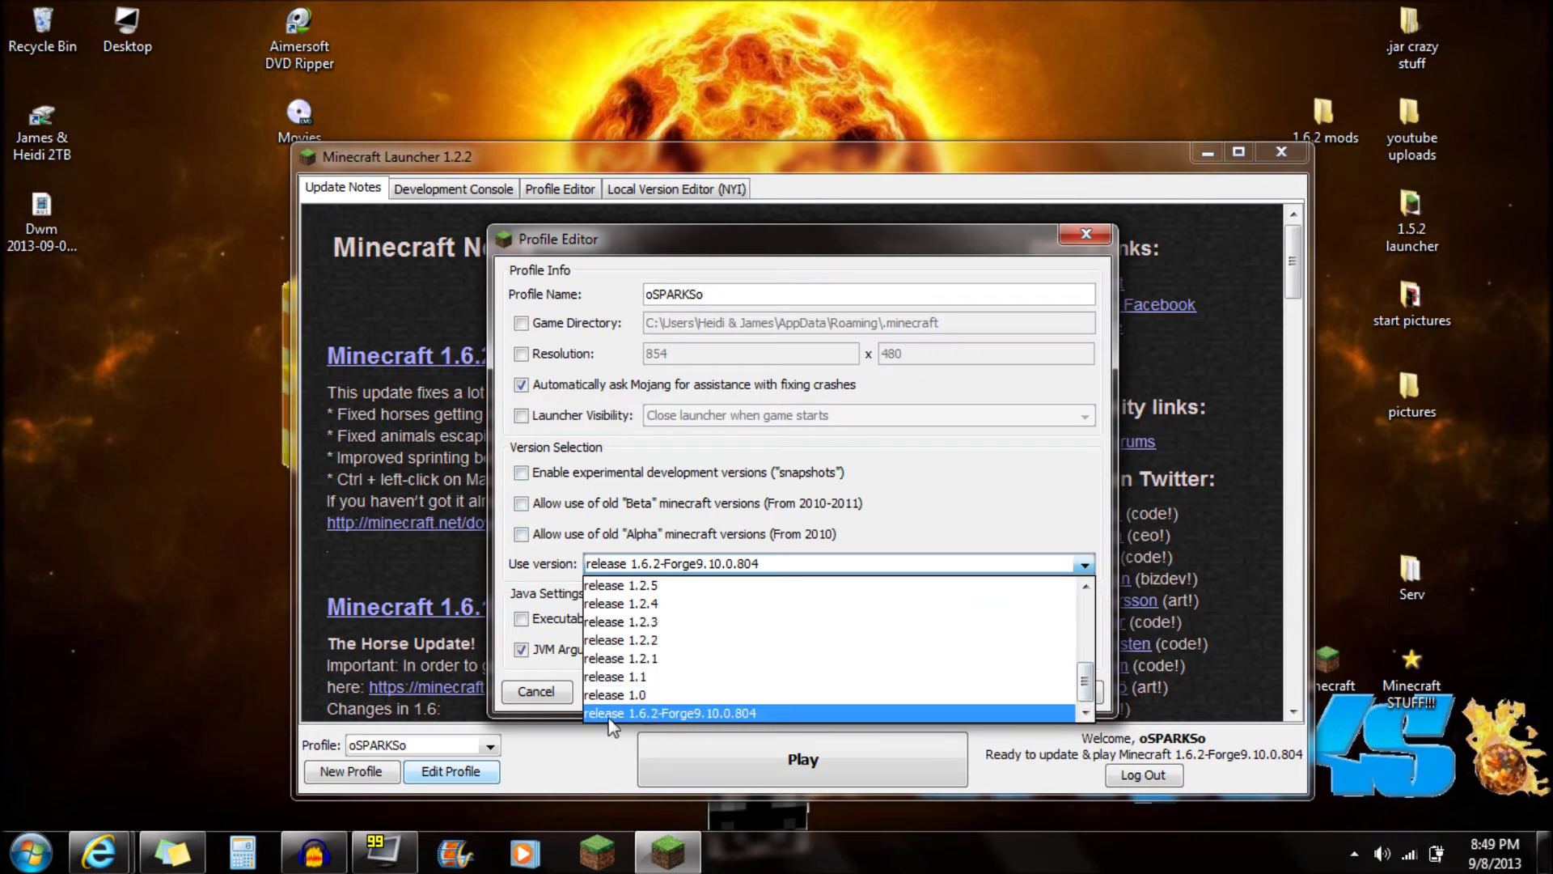
{"action": "left_click", "coordinate": [665, 713]}
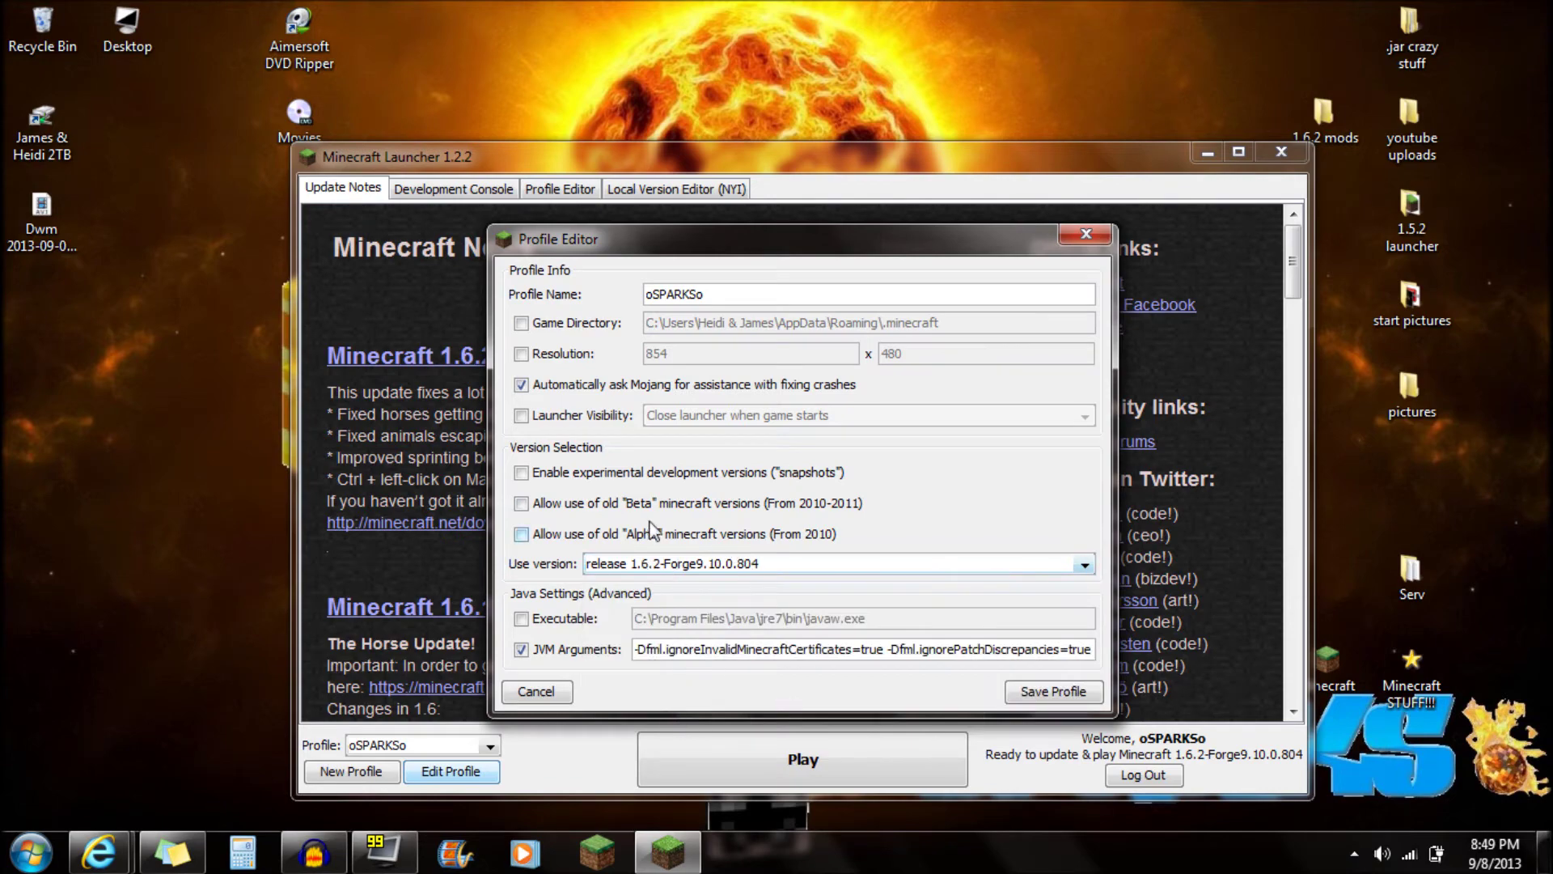
{"action": "left_click", "coordinate": [1065, 697]}
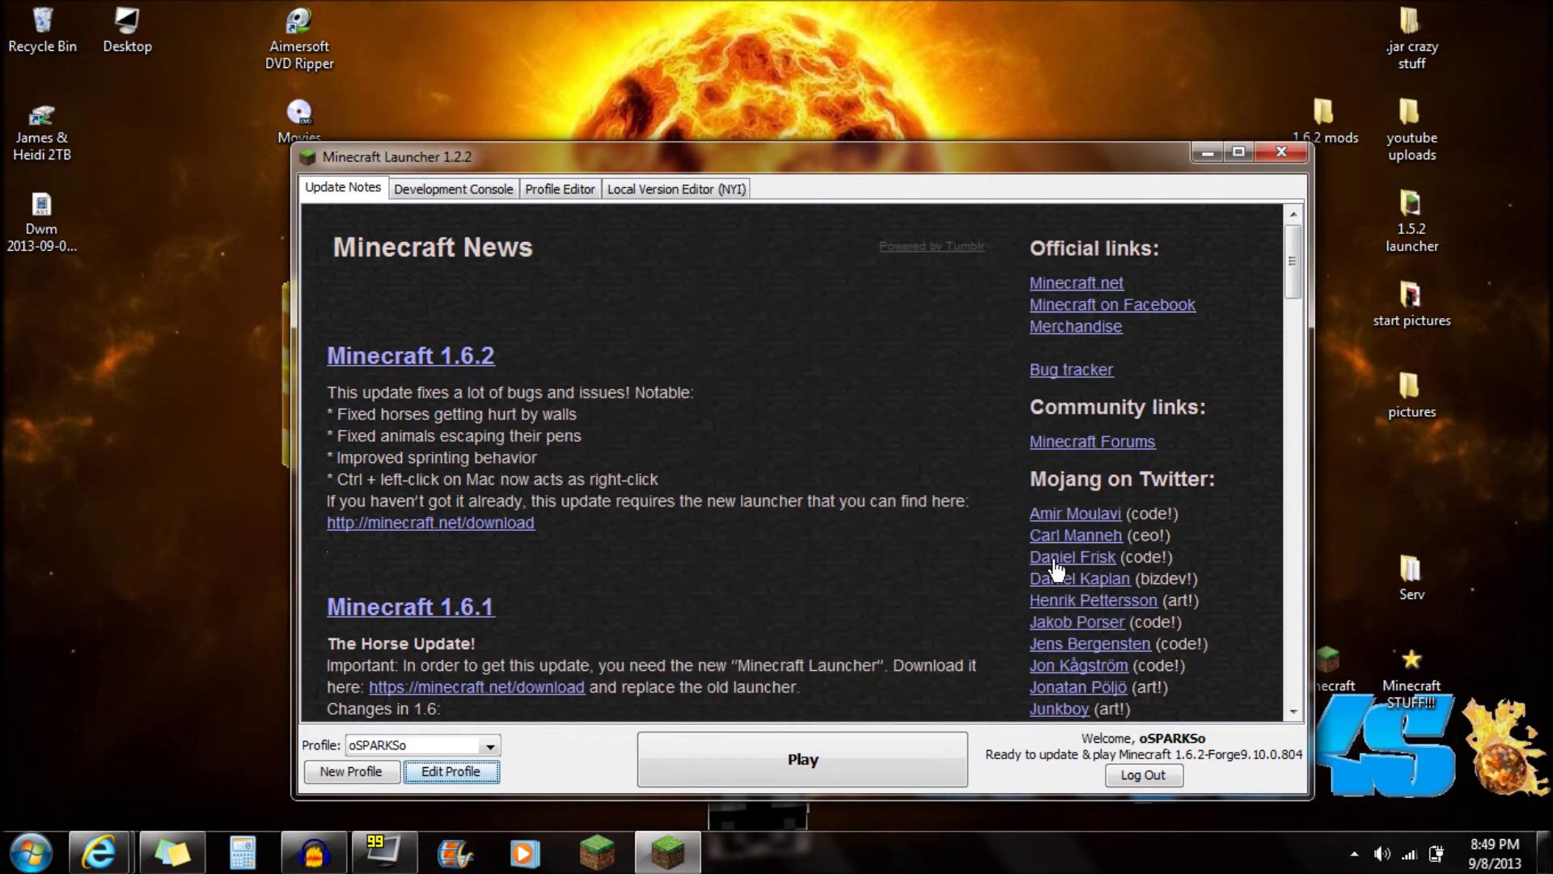
Launch Minecraft with the Forge profile, confirm 3 mods load on the title screen, then close it
{"action": "left_click", "coordinate": [817, 759]}
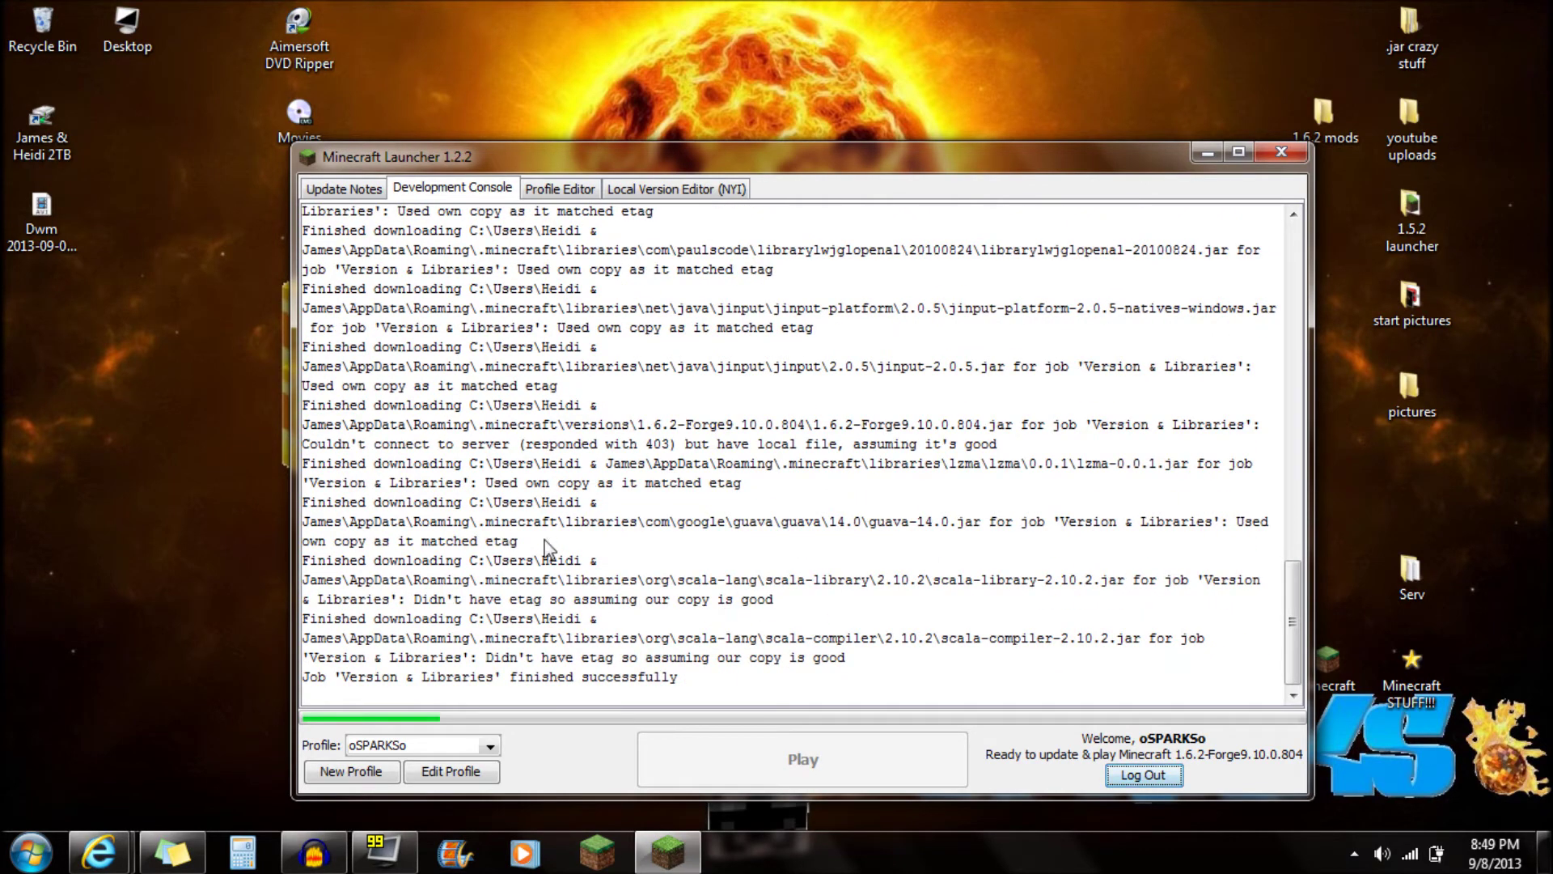
{"action": "left_click_drag", "start_coordinate": [498, 147], "coordinate": [462, 41]}
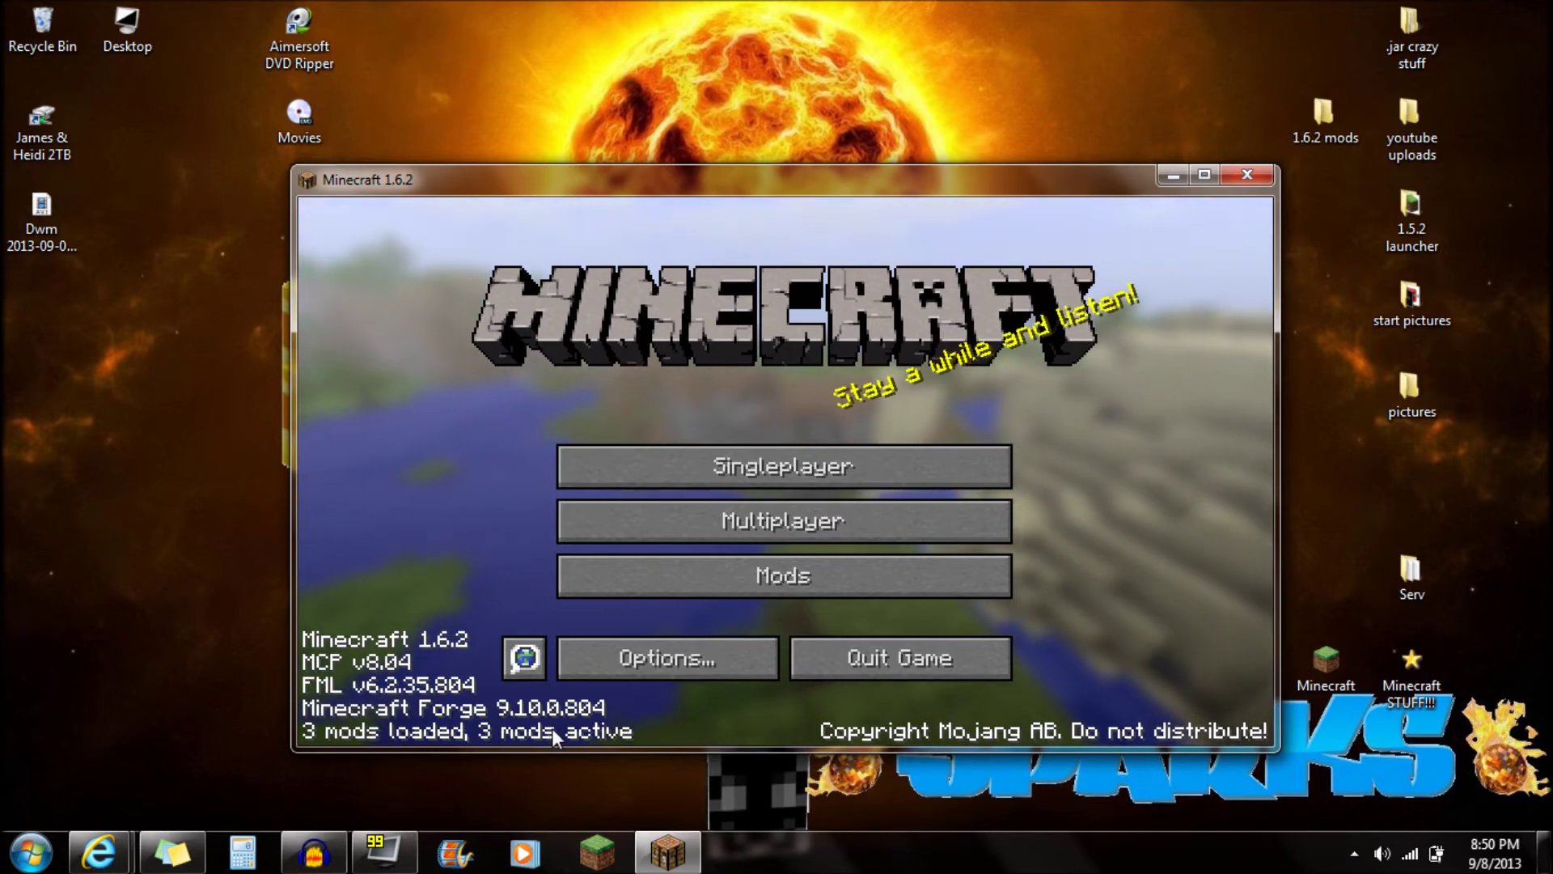
{"action": "left_click_drag", "start_coordinate": [467, 178], "coordinate": [469, 58]}
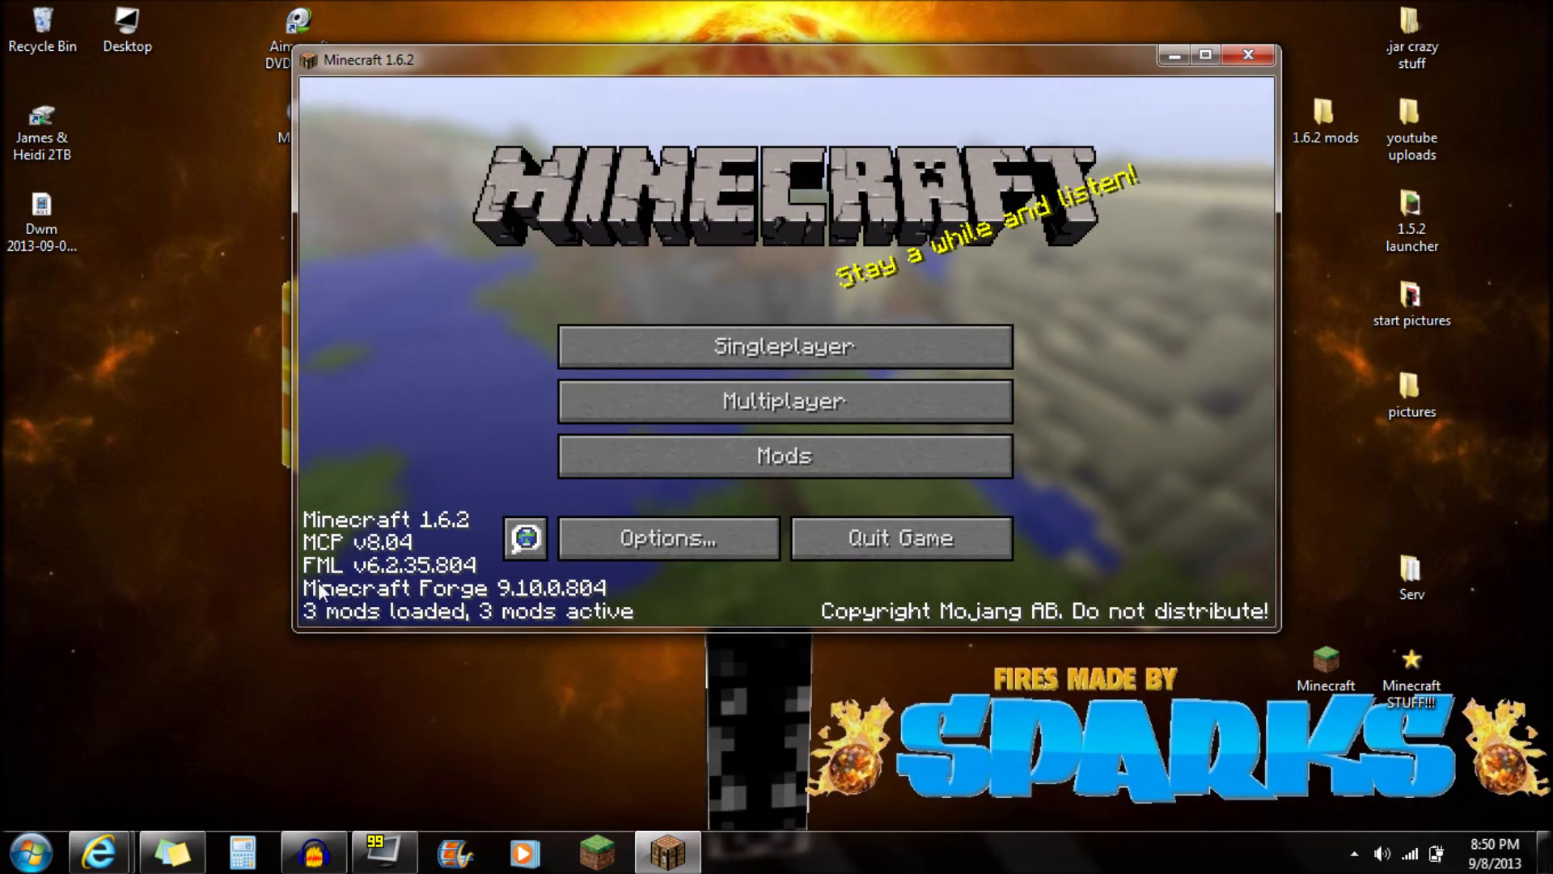
{"action": "left_click_drag", "start_coordinate": [839, 59], "coordinate": [843, 73]}
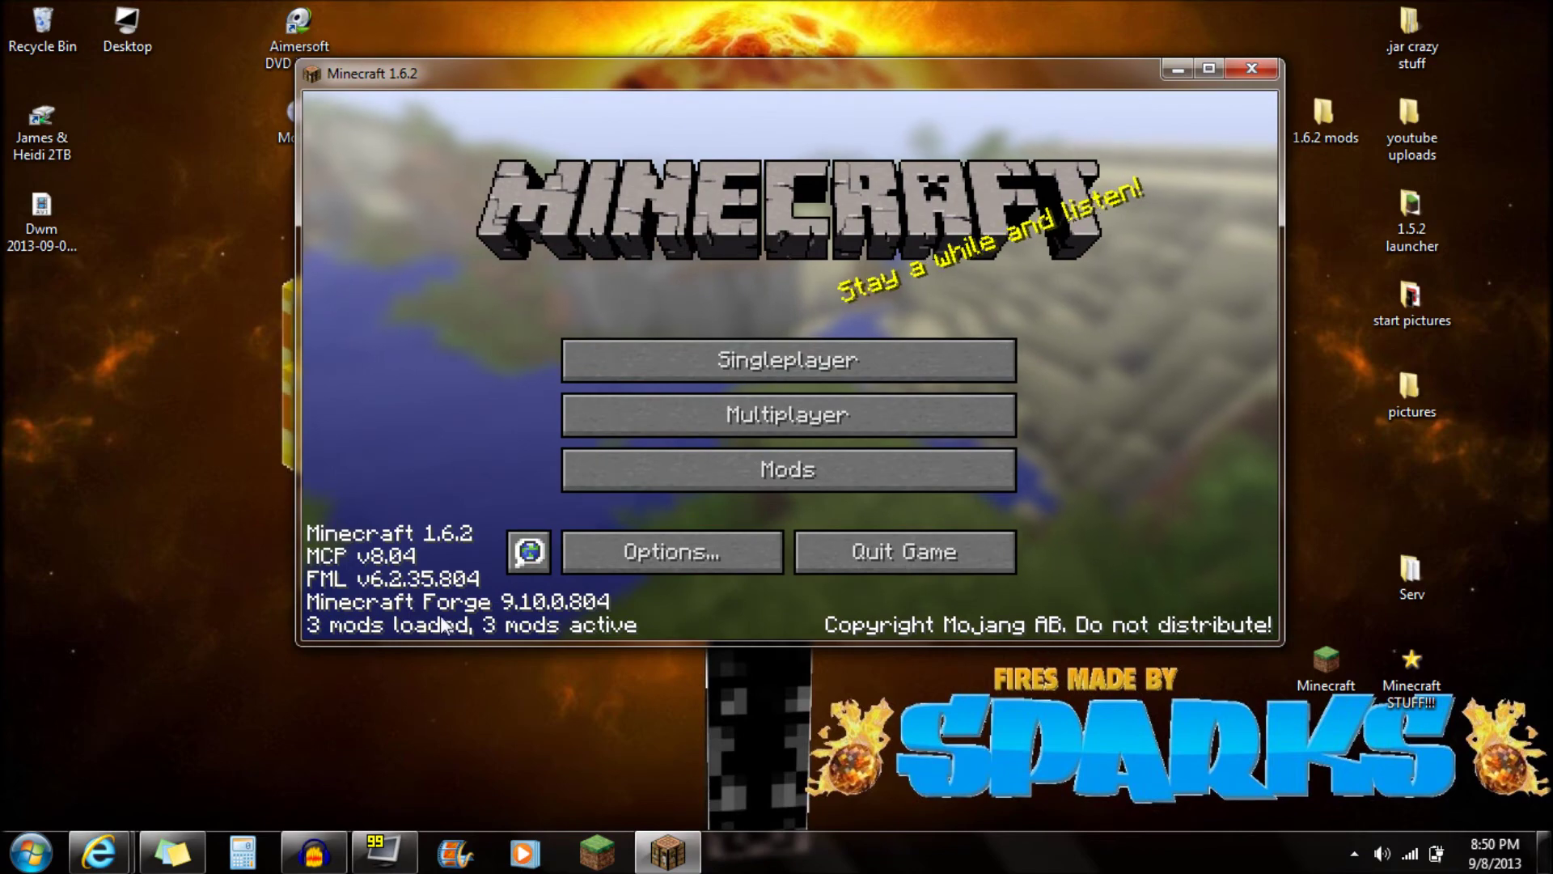
{"action": "left_click", "coordinate": [1256, 70]}
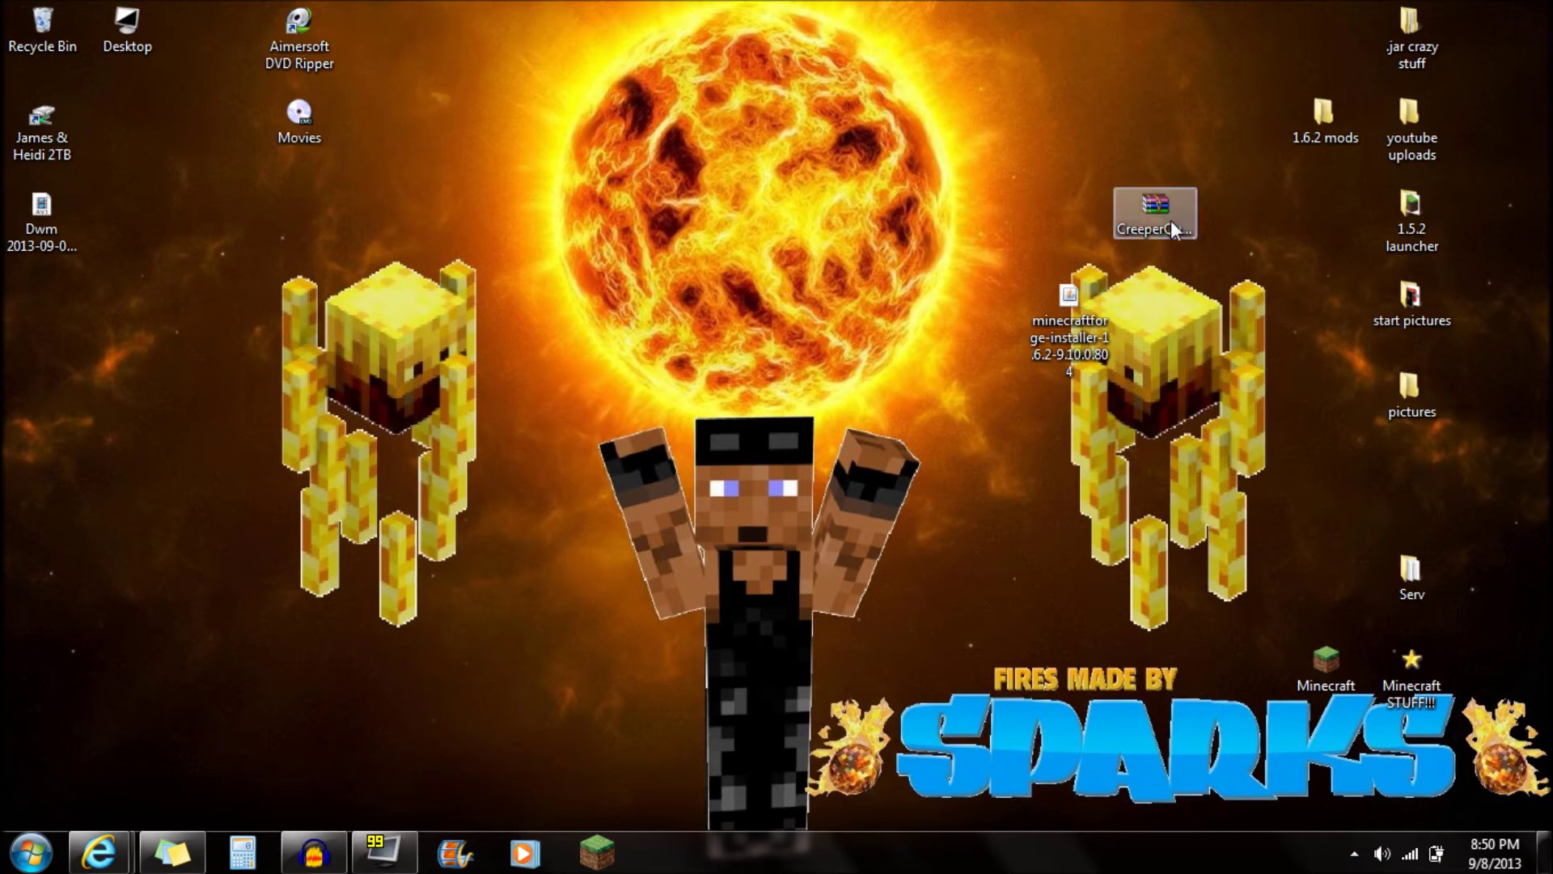
Search %appdata% and navigate to Roaming > .minecraft > mods
{"action": "left_click", "coordinate": [42, 849]}
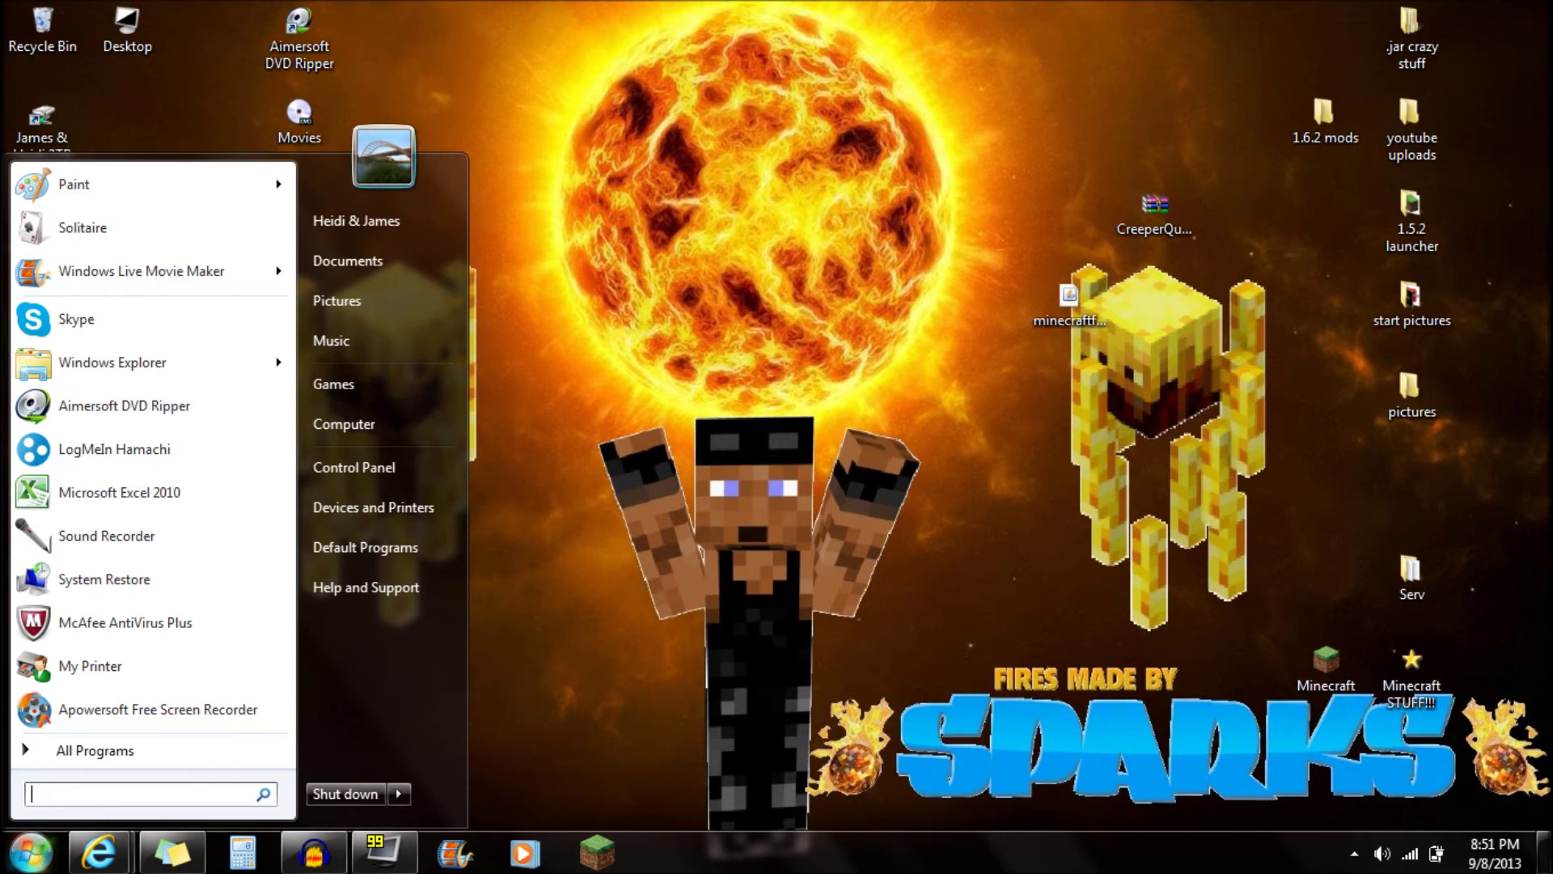
{"action": "type", "text": "%app"}
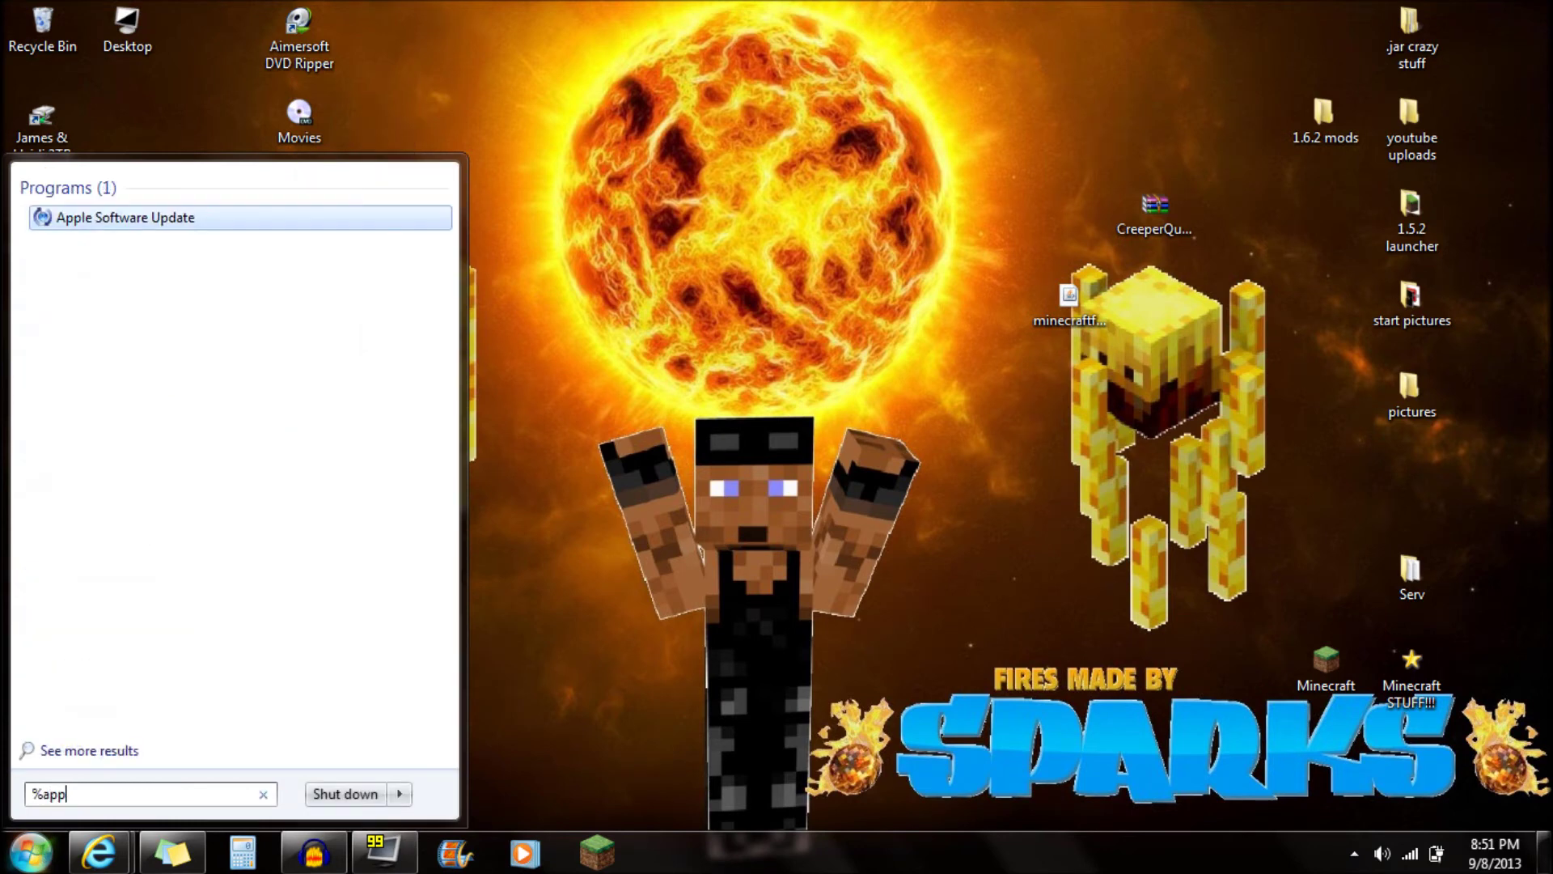
{"action": "type", "text": "data"}
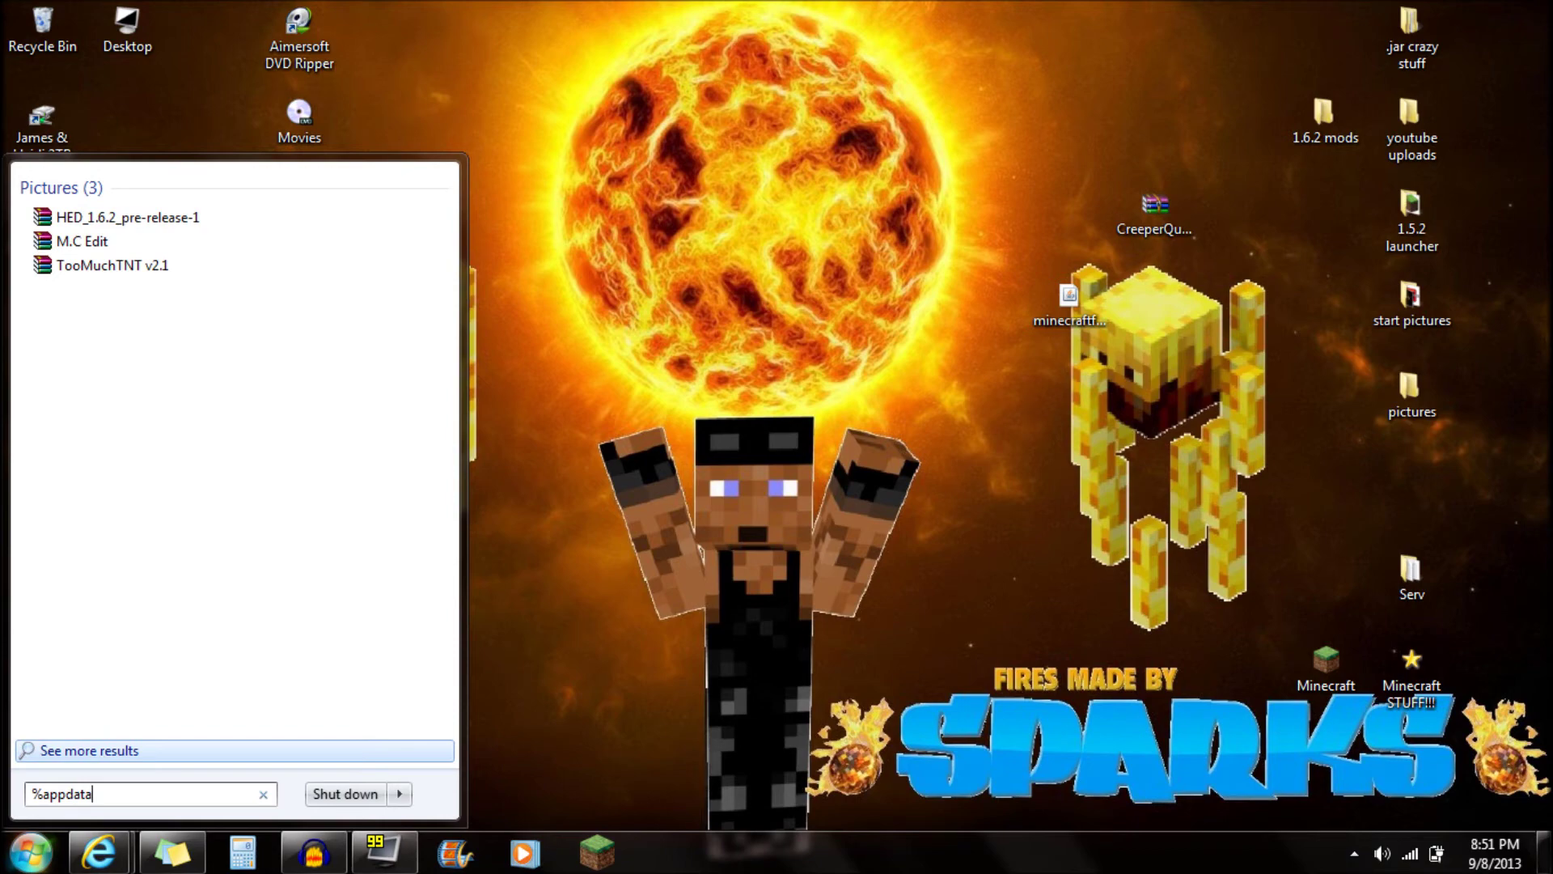
{"action": "type", "text": "%"}
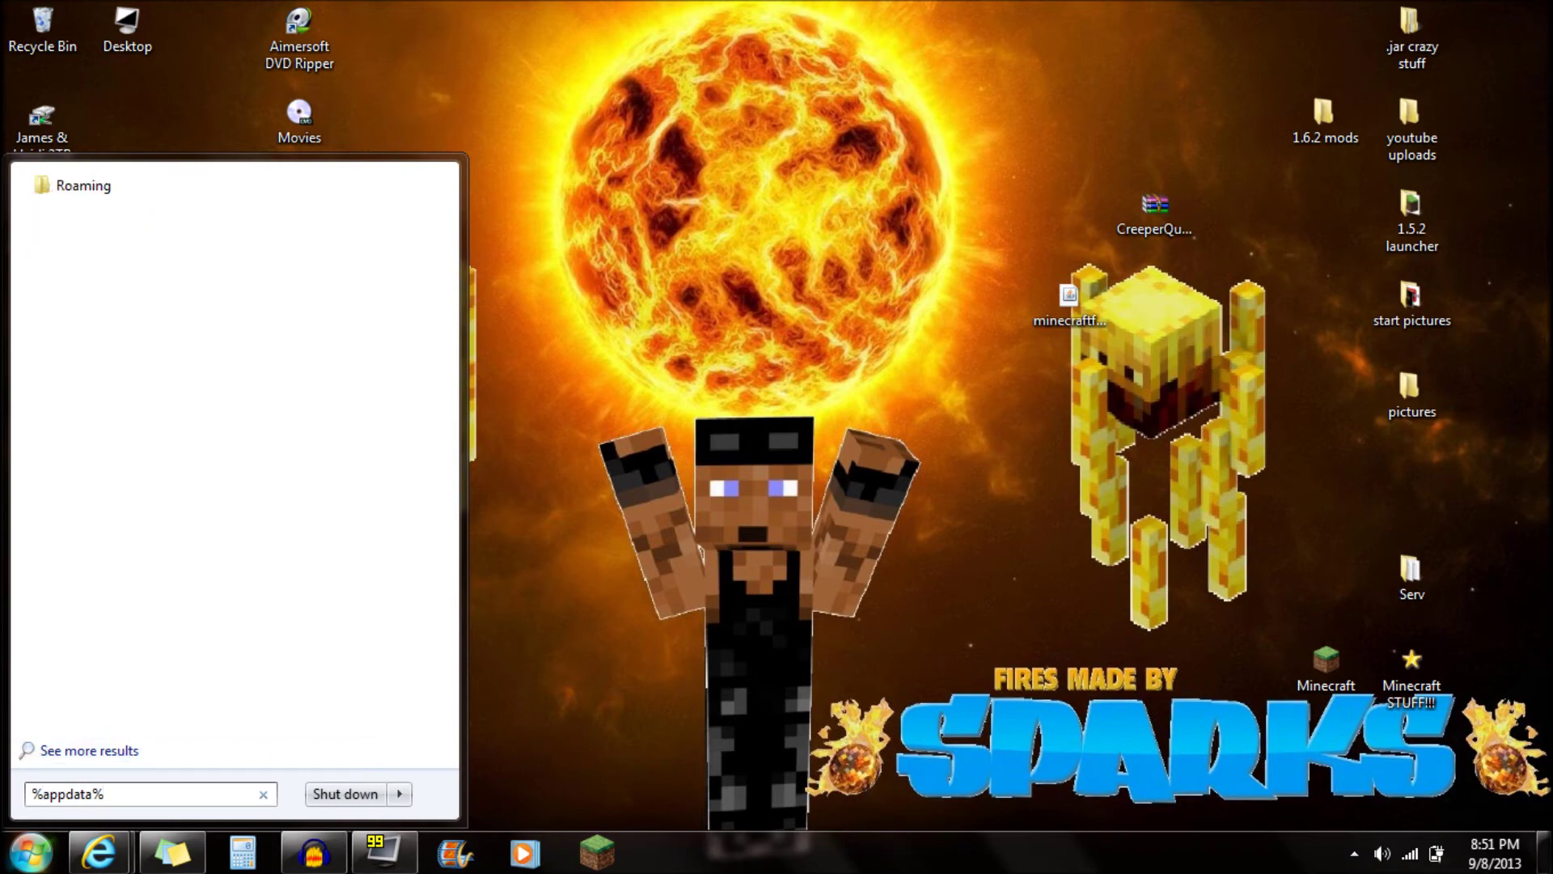
{"action": "left_click", "coordinate": [61, 195]}
{"action": "left_click_drag", "start_coordinate": [313, 123], "coordinate": [185, 13]}
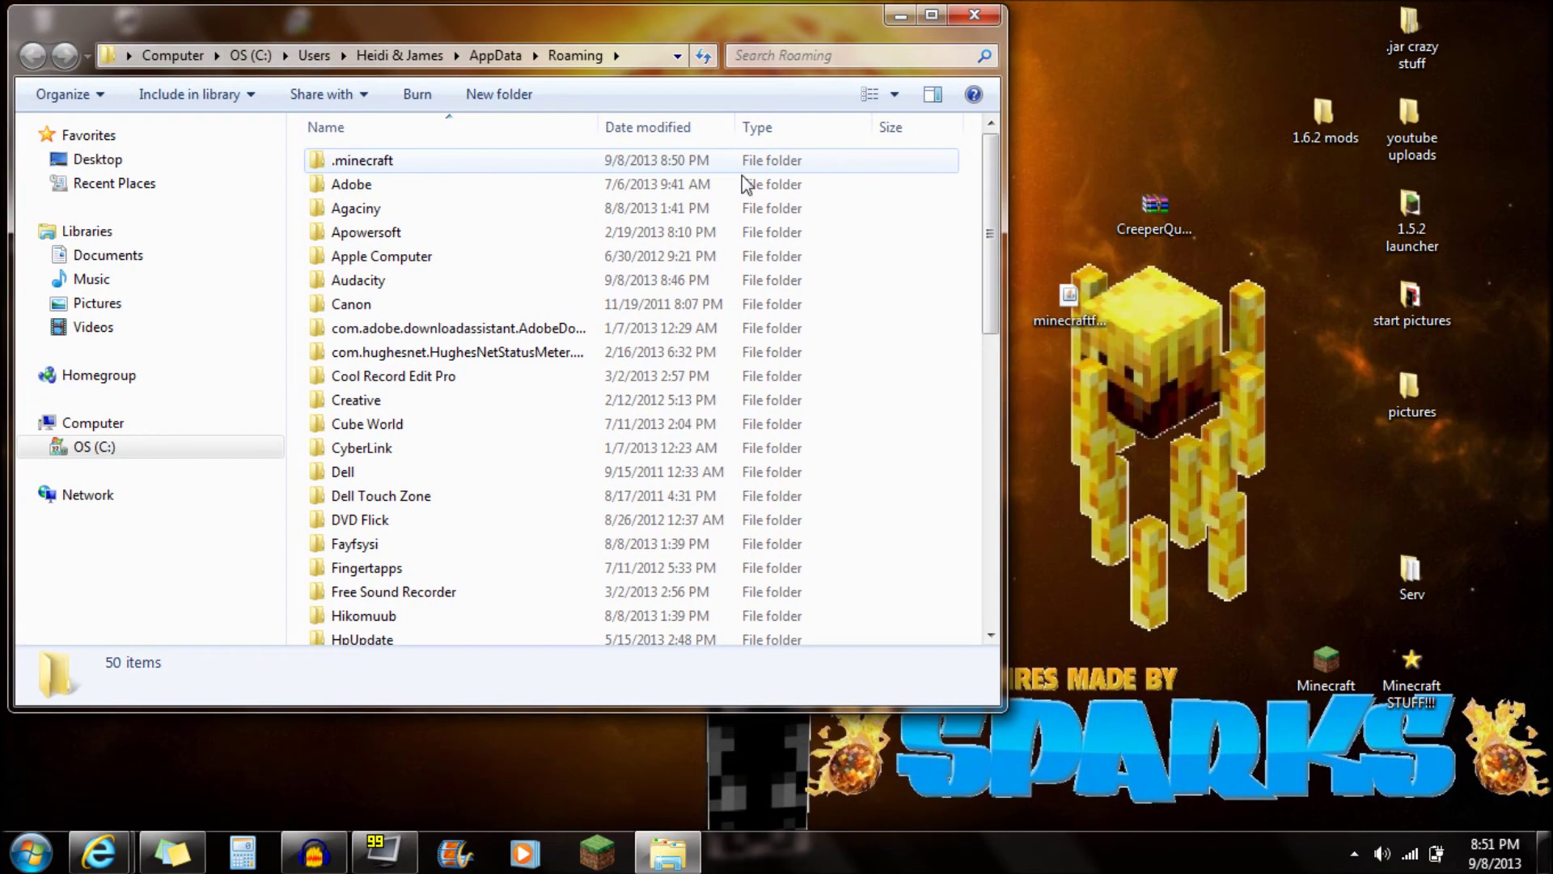
{"action": "double_click", "coordinate": [370, 161]}
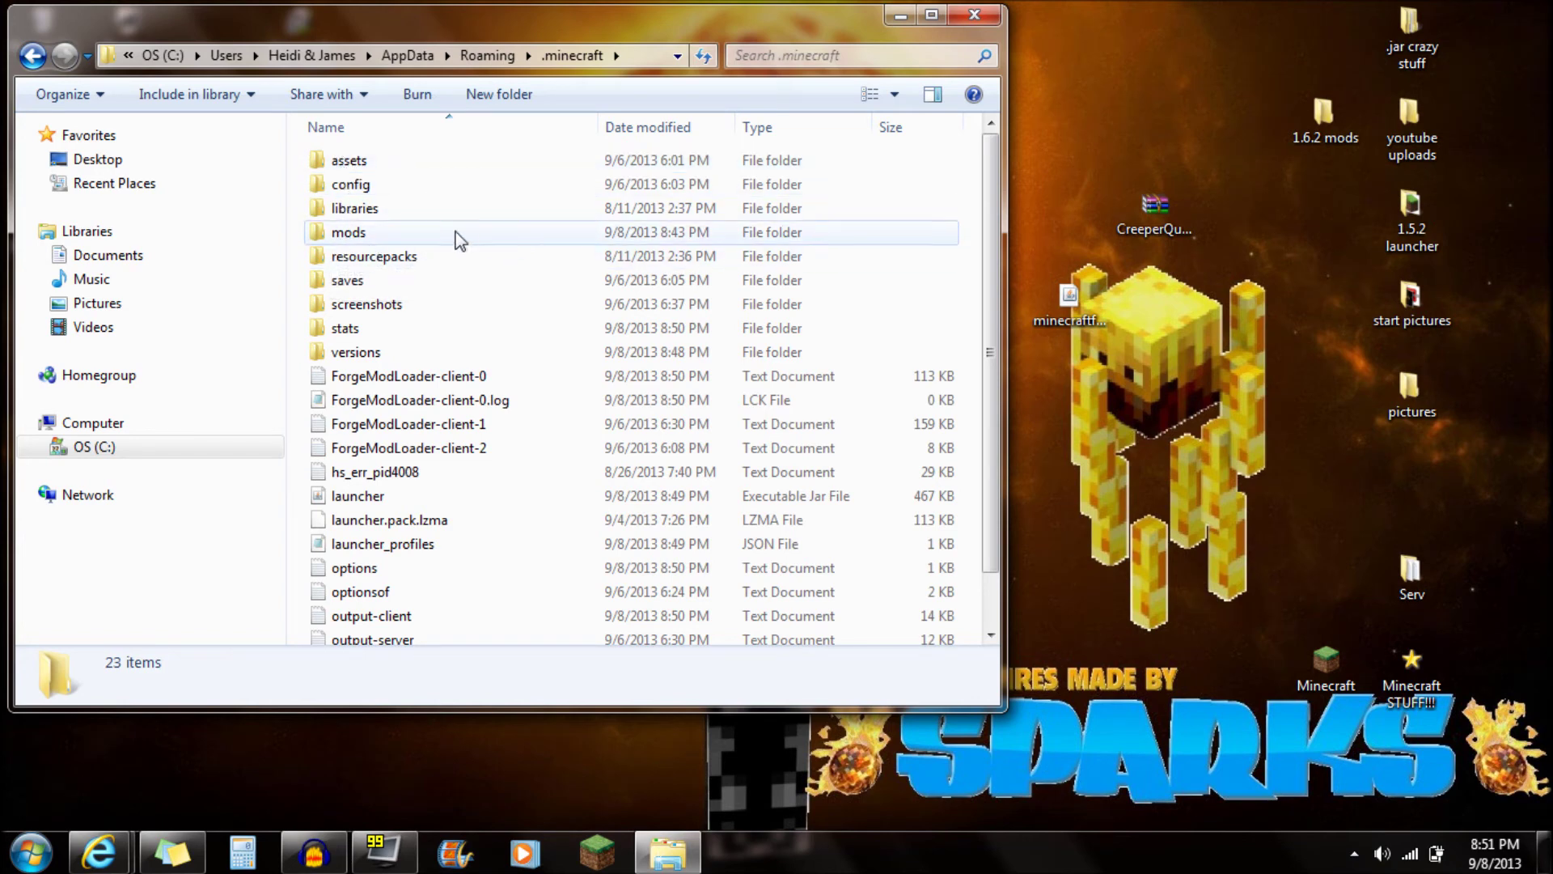
{"action": "double_click", "coordinate": [362, 233]}
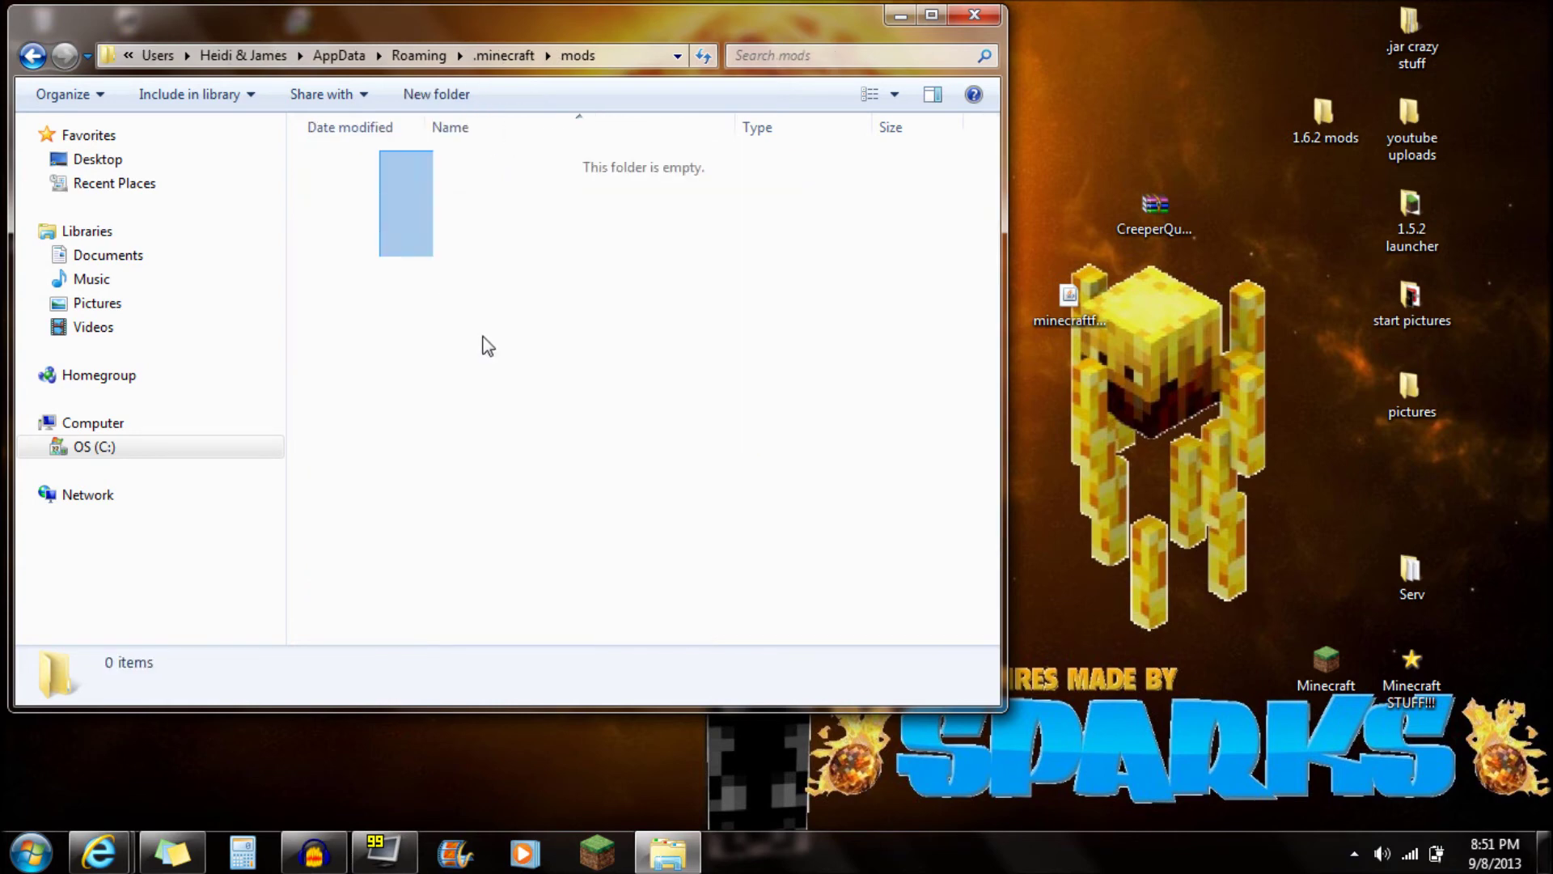
Move the CreeperQueenRevived_1.2_MC_1.6.2 zip from the desktop into mods and close the folder window
{"action": "left_click", "coordinate": [1154, 314]}
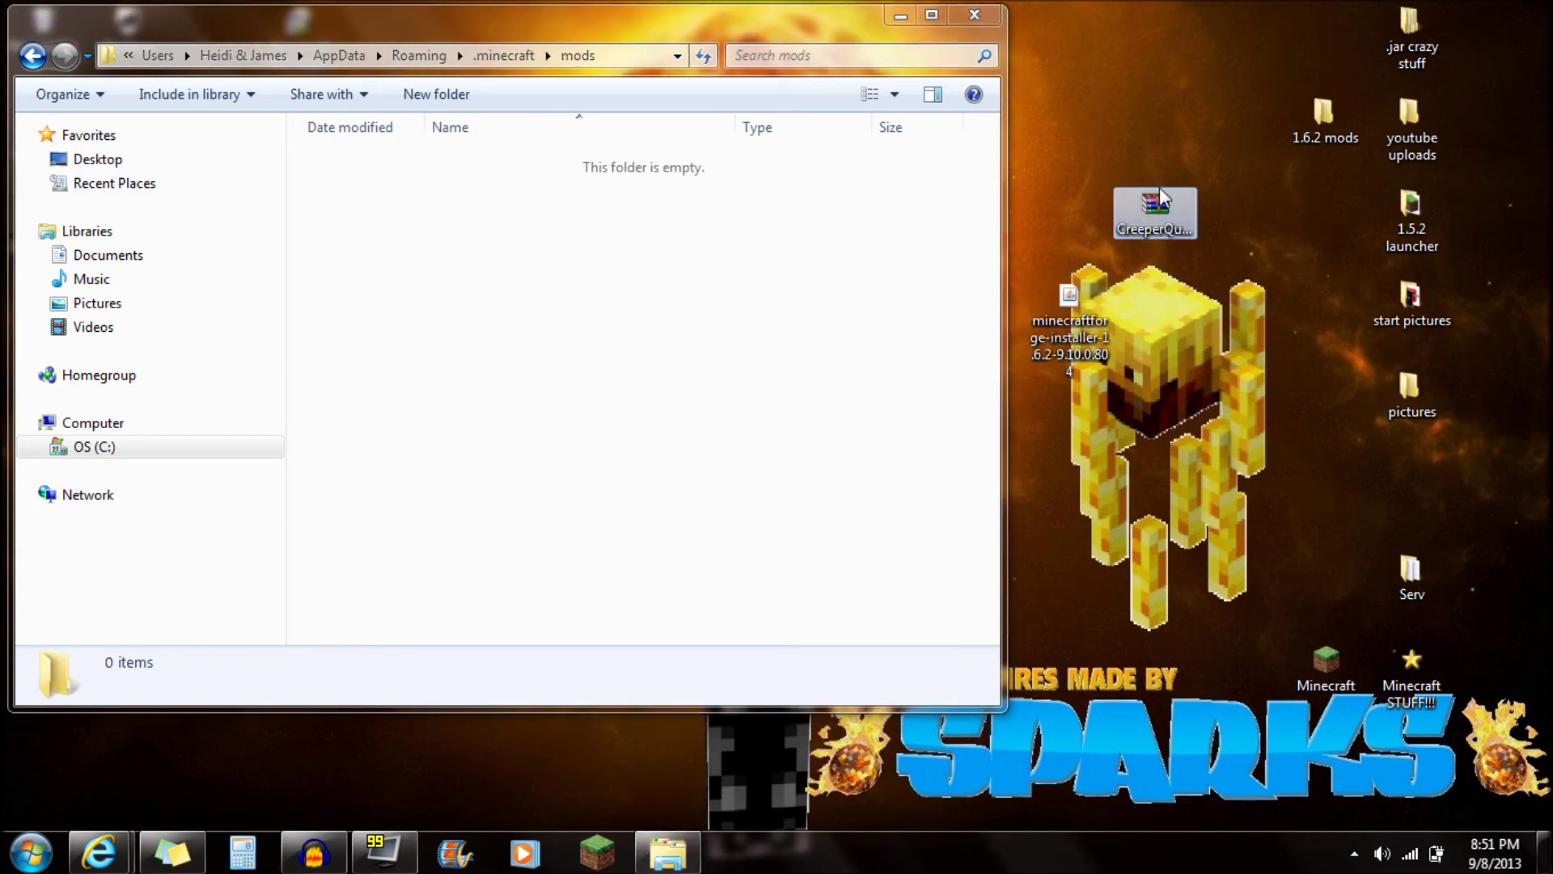
{"action": "left_click_drag", "start_coordinate": [1163, 211], "coordinate": [517, 211]}
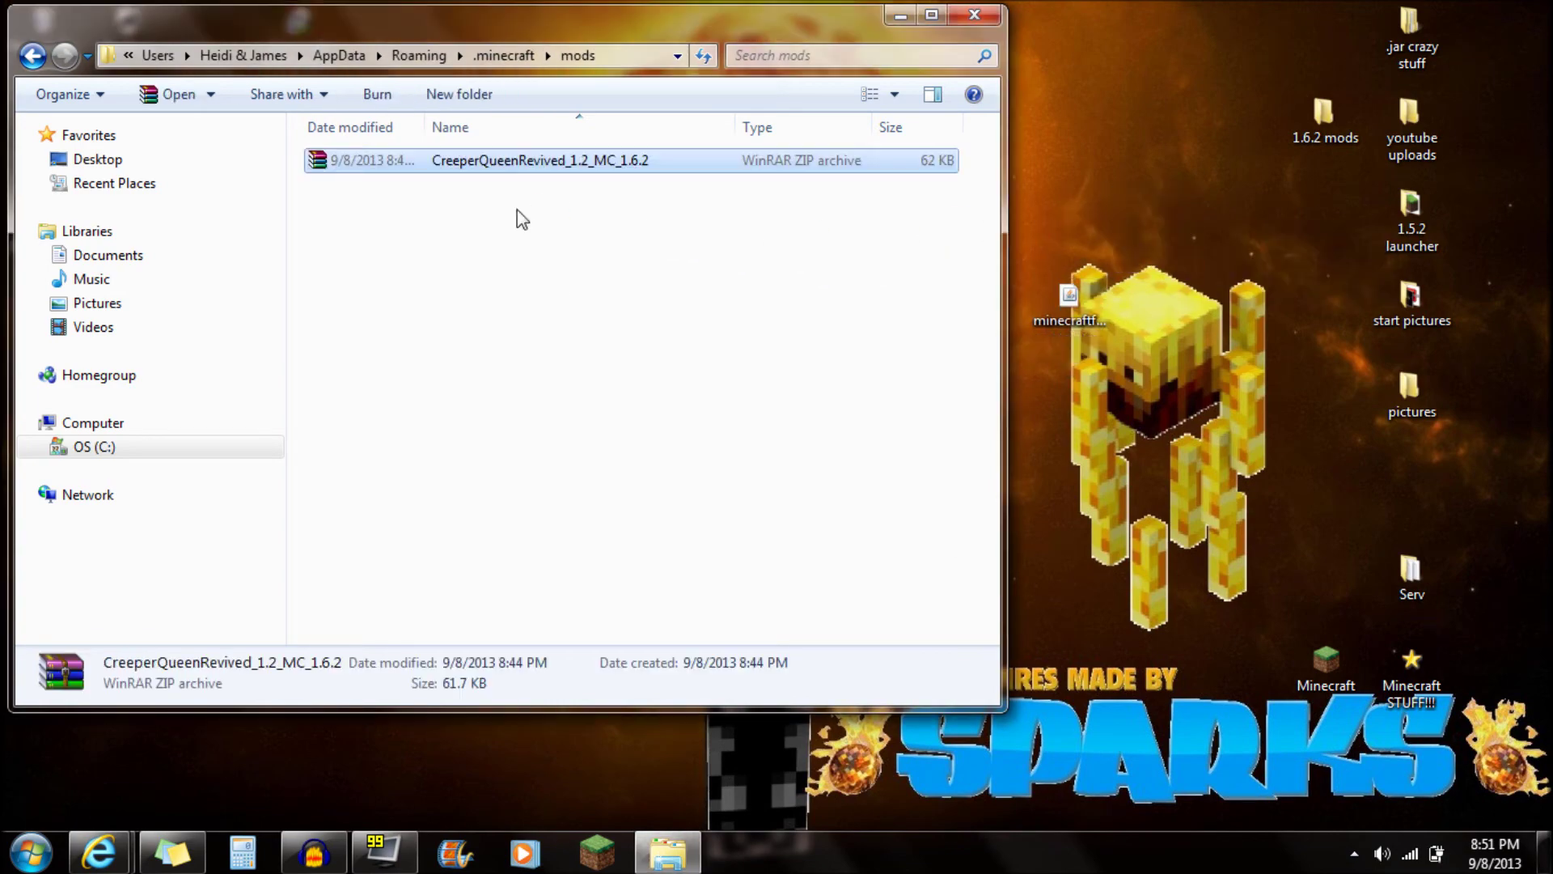
{"action": "left_click", "coordinate": [515, 217]}
{"action": "left_click", "coordinate": [971, 15]}
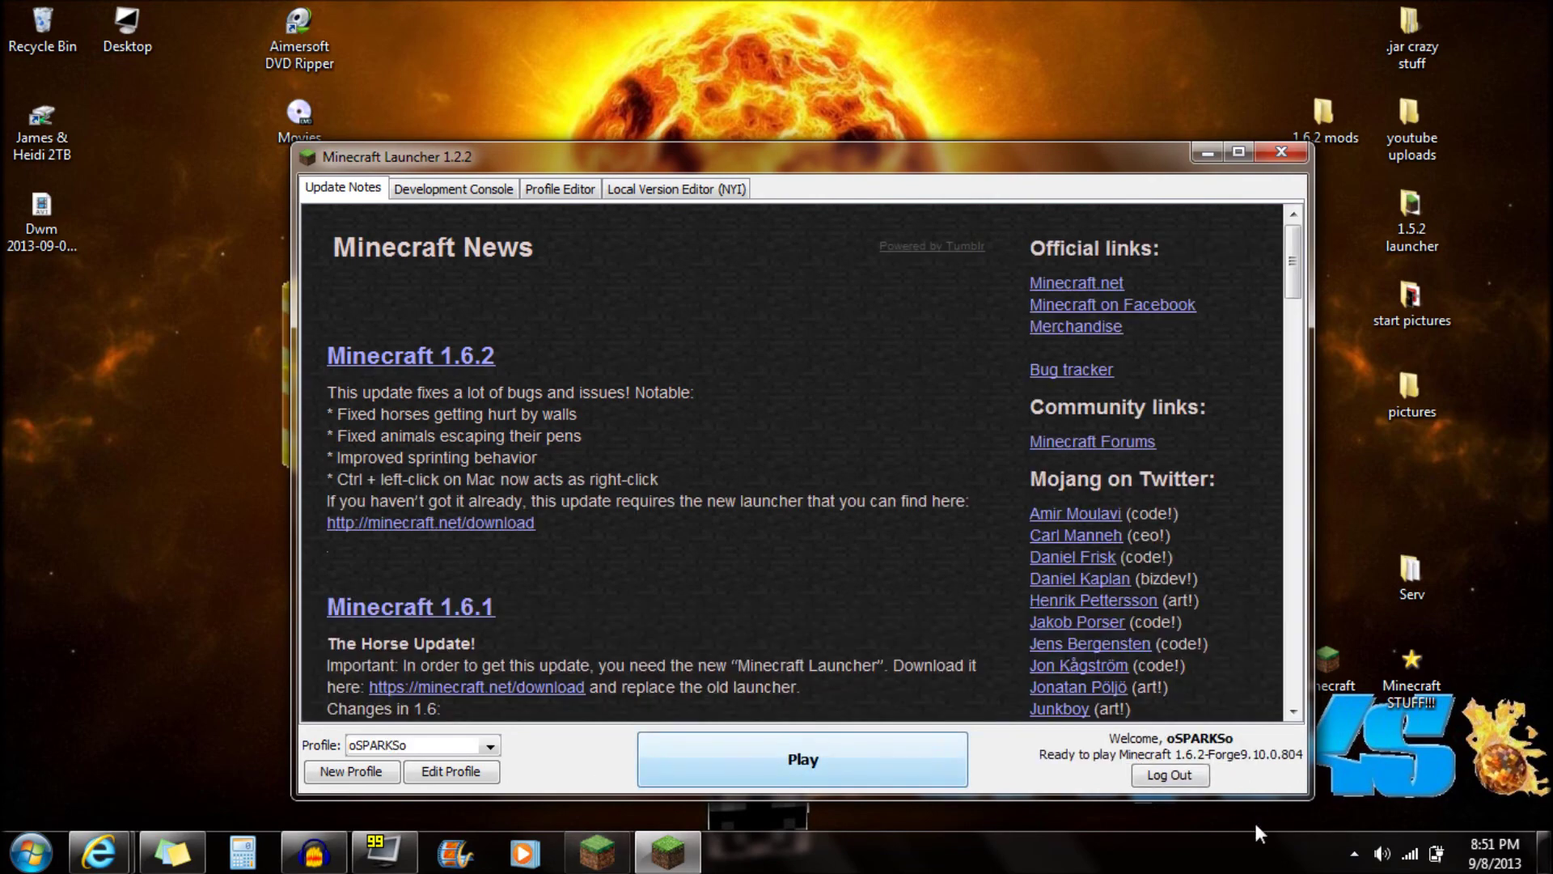
Re-save the Forge profile unchanged and launch the game
{"action": "left_click", "coordinate": [473, 765]}
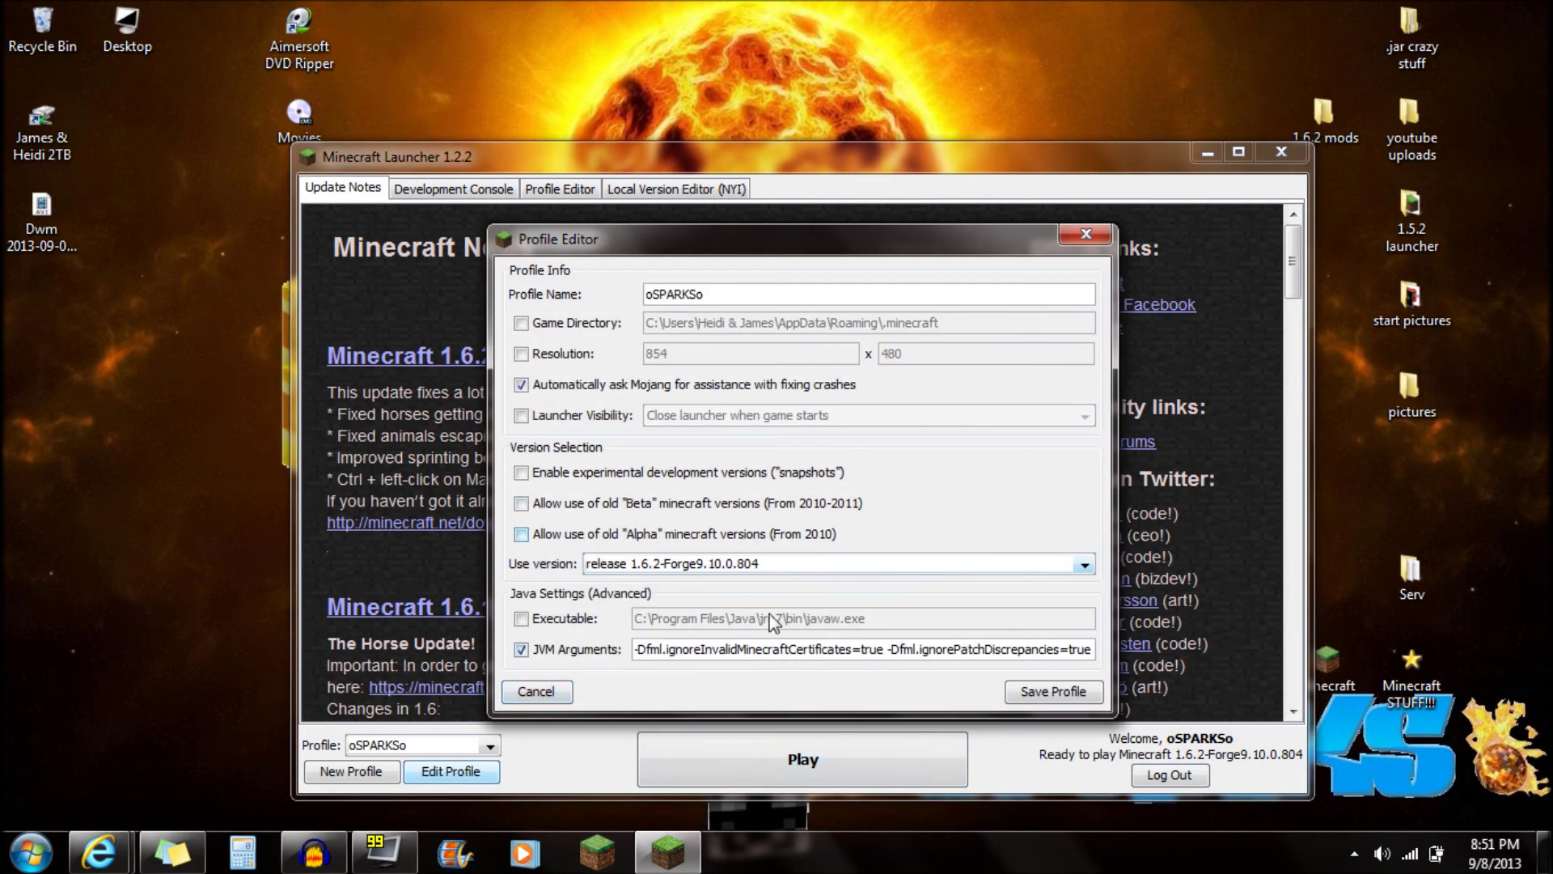
{"action": "left_click", "coordinate": [1094, 698]}
{"action": "left_click", "coordinate": [872, 764]}
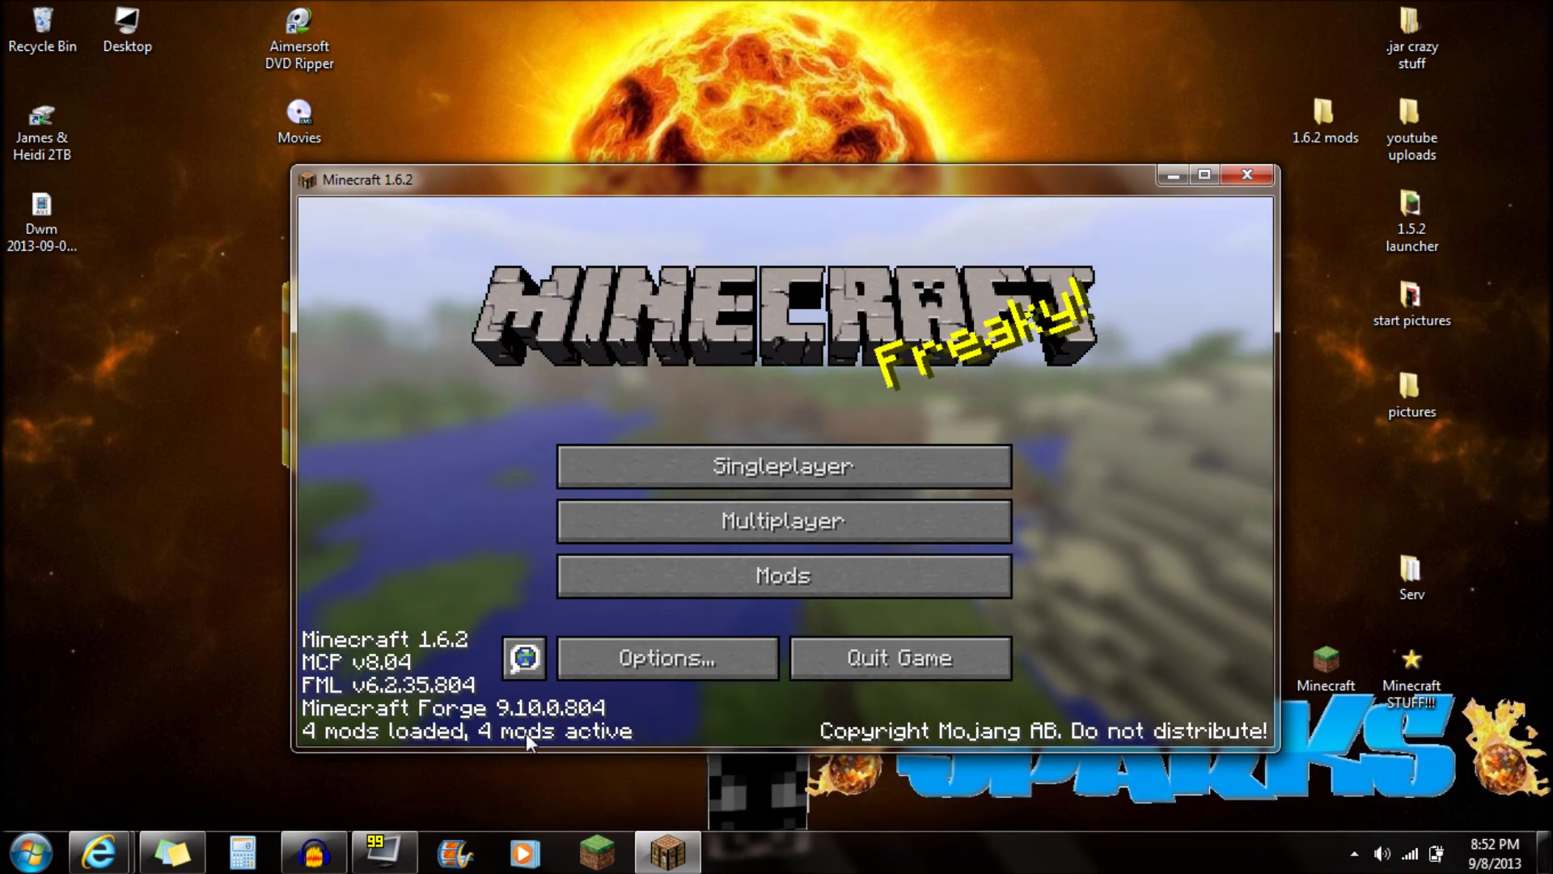
Open the Mod List, view the Creeper Queen Revived 1.0 entry, and return to the main menu
{"action": "left_click", "coordinate": [804, 579]}
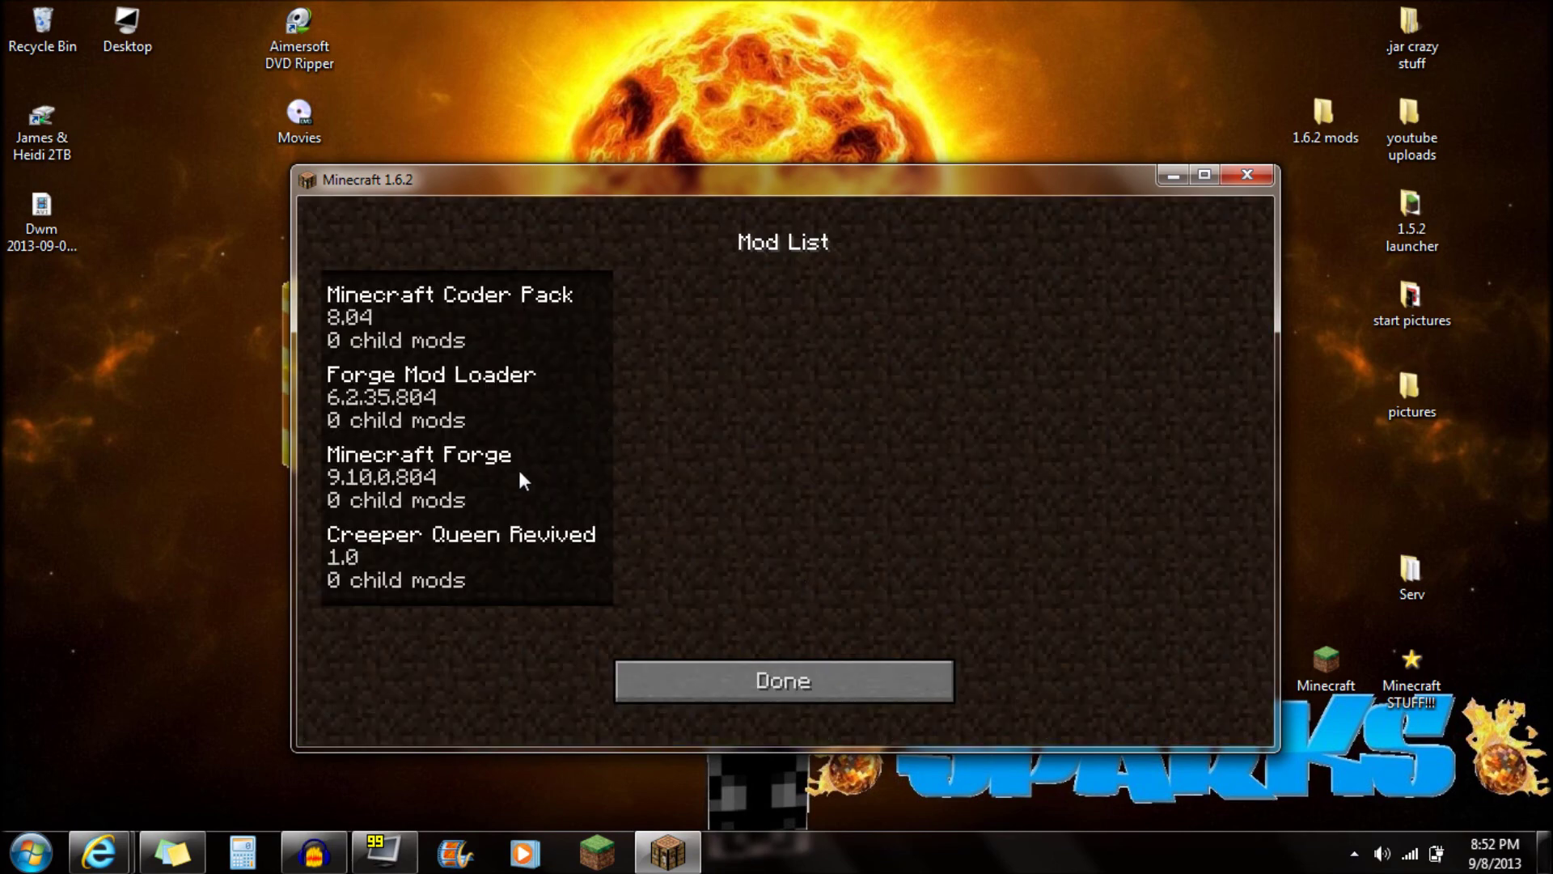
{"action": "left_click", "coordinate": [473, 538]}
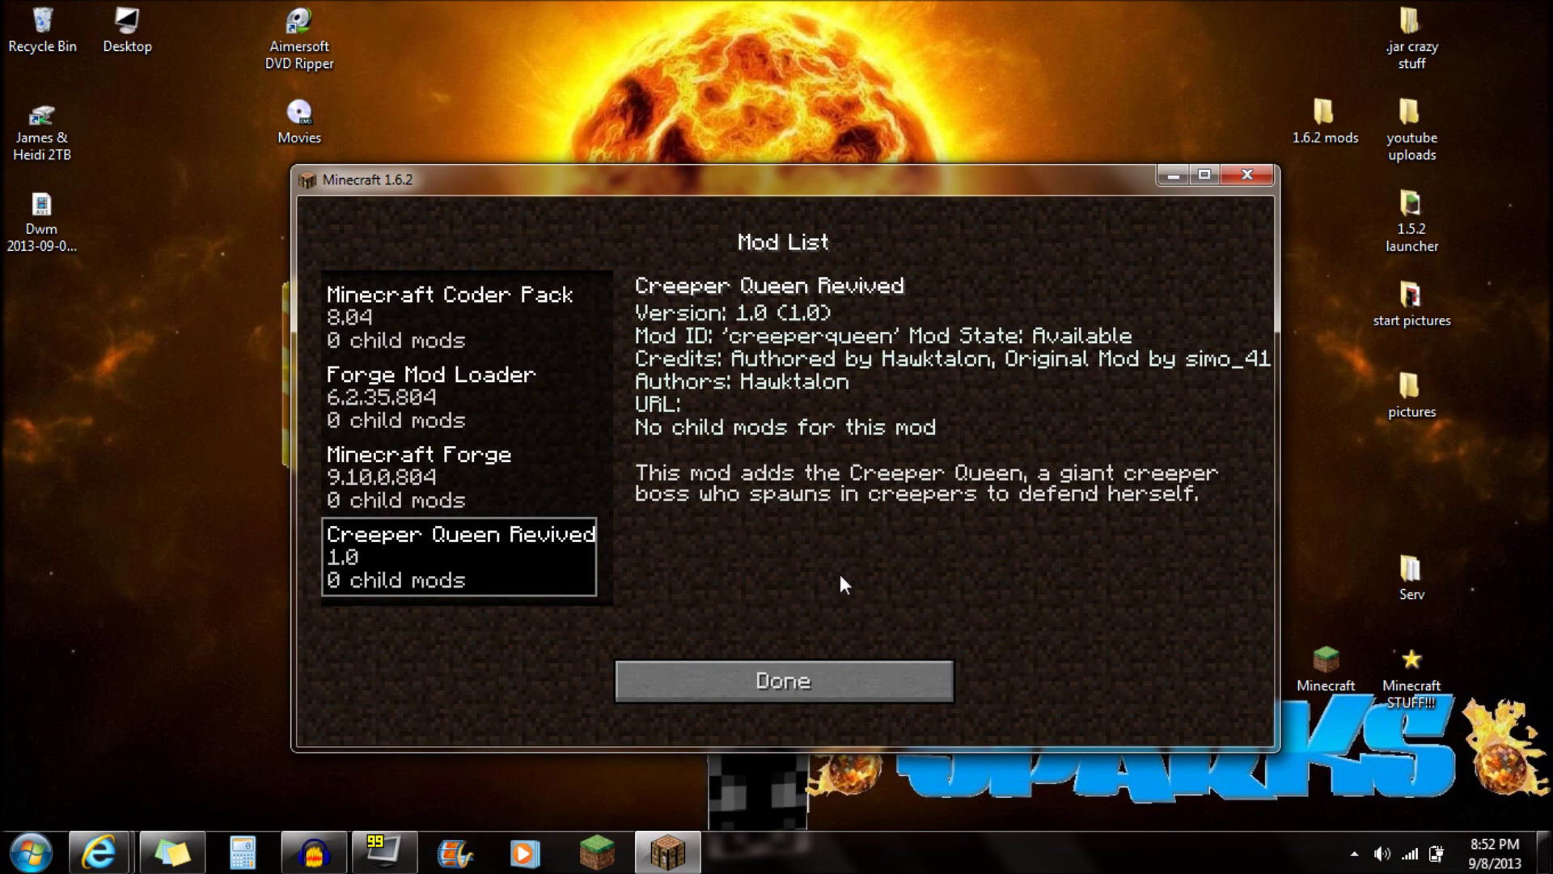
{"action": "left_click", "coordinate": [832, 681]}
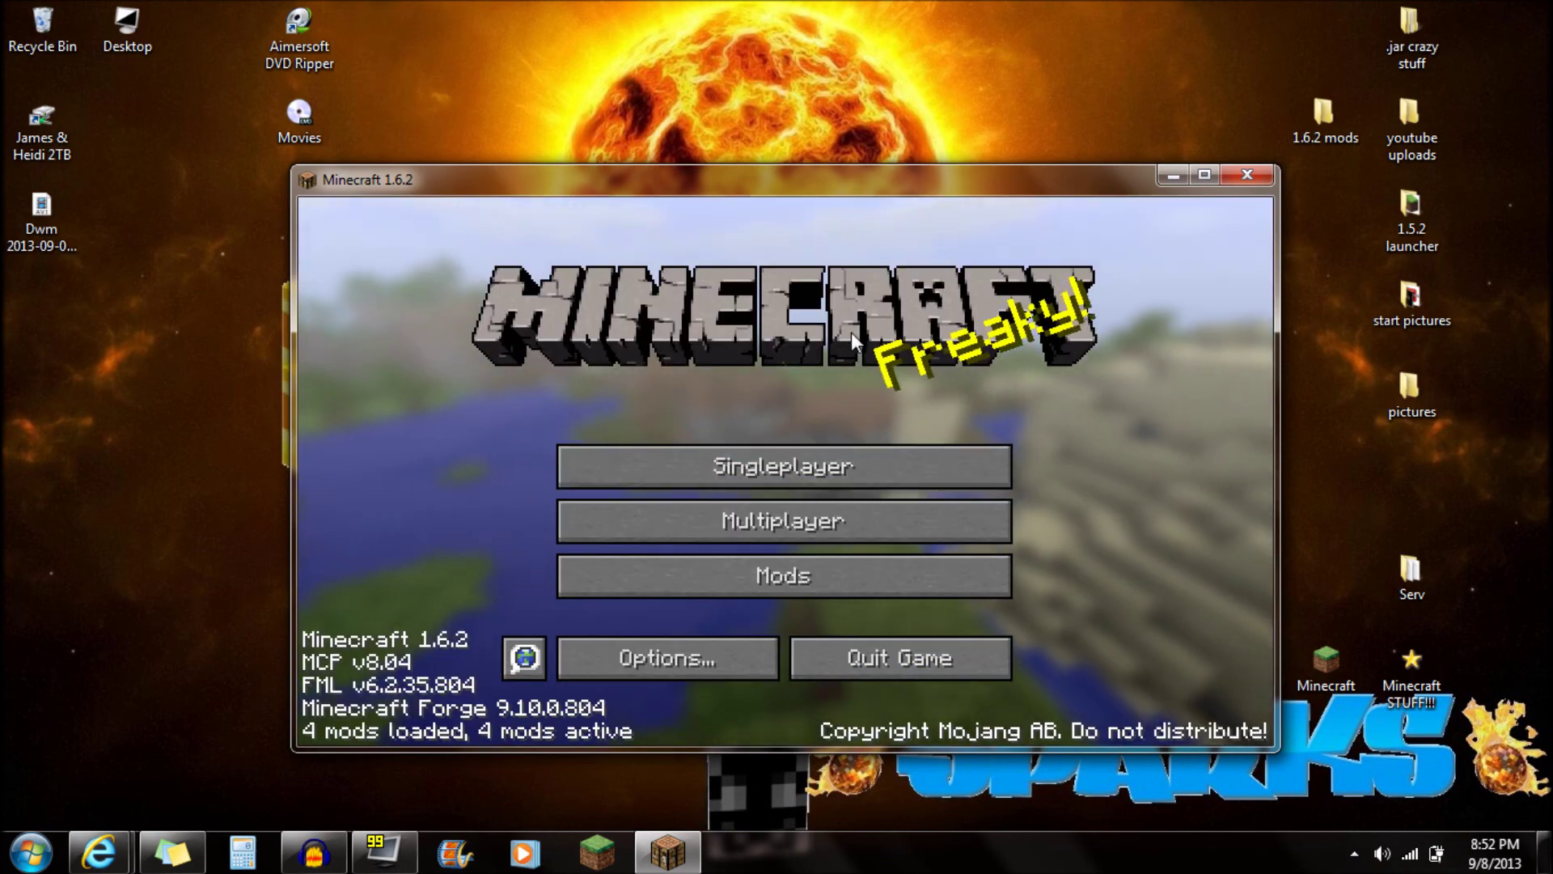